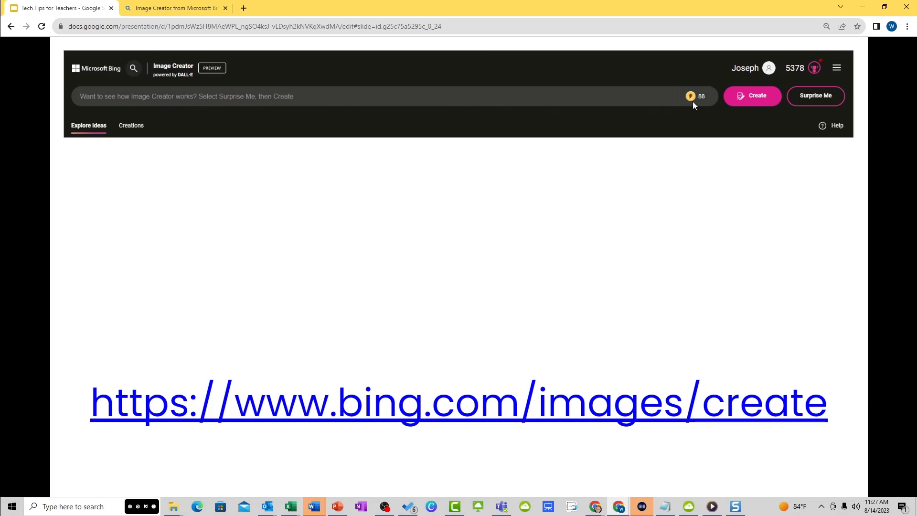
Advance the slideshow past the boosts tooltip close-up to the LIVE DEMONSTRATION slide.
key("Right")
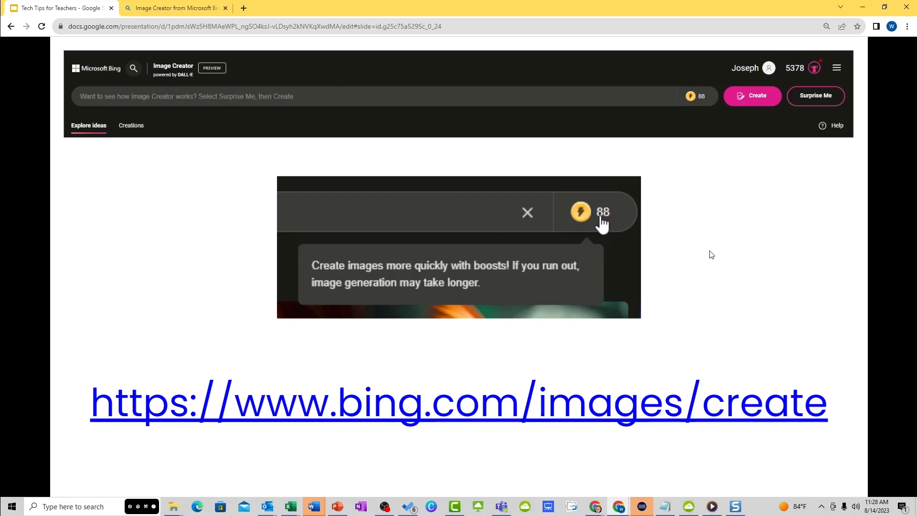
key("Right")
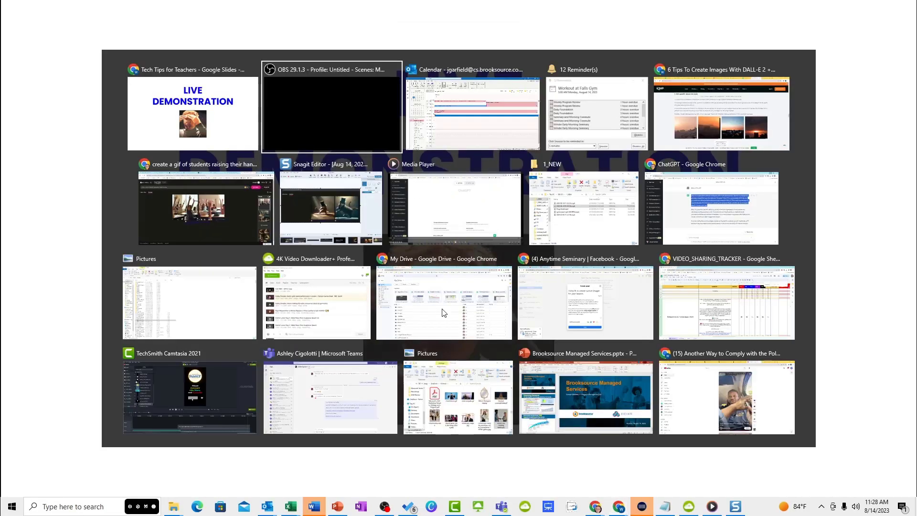
key("alt+Tab")
key("alt+Tab")
key("alt+Tab")
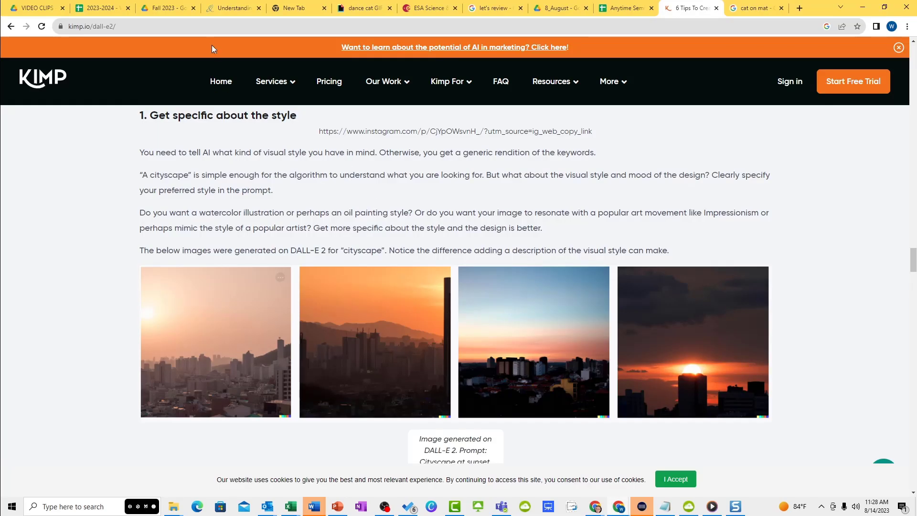
Switch to the kimp.io DALL-E 2 tips article and zoom the page to 125%.
left_click(151, 26)
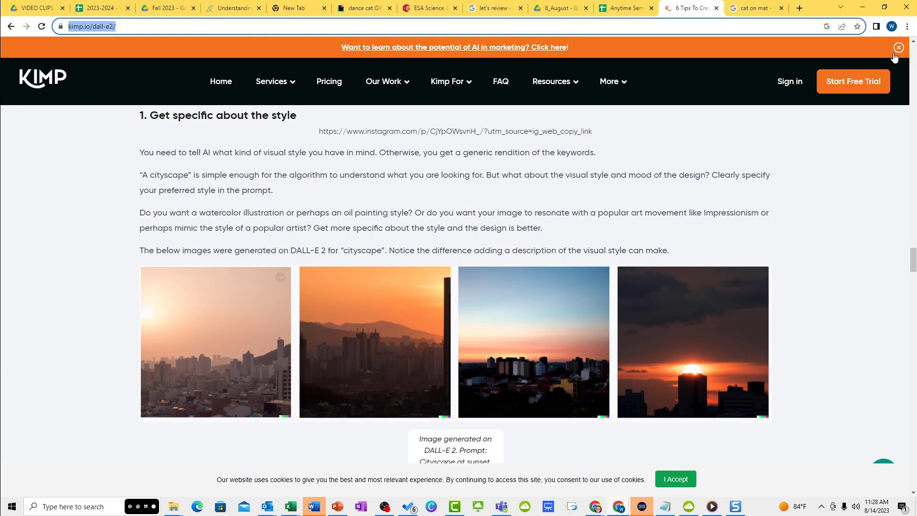
left_click(907, 27)
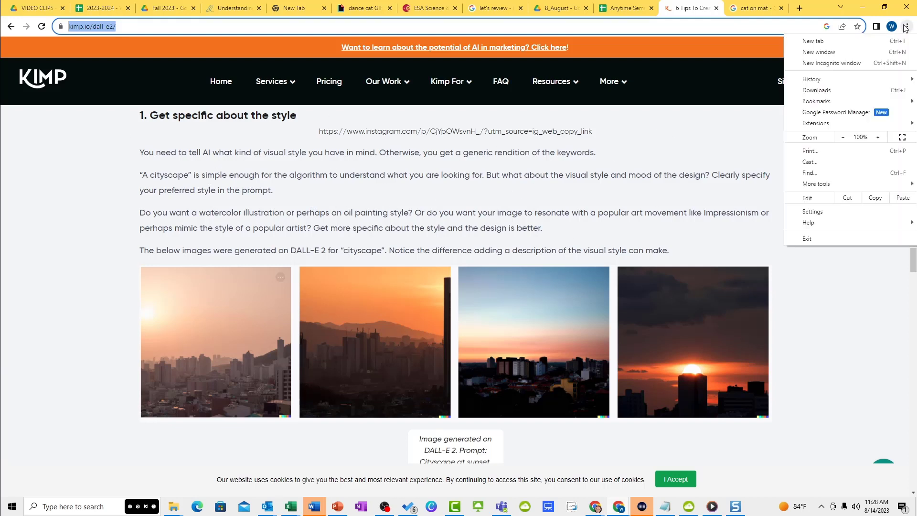
left_click(880, 138)
left_click(880, 137)
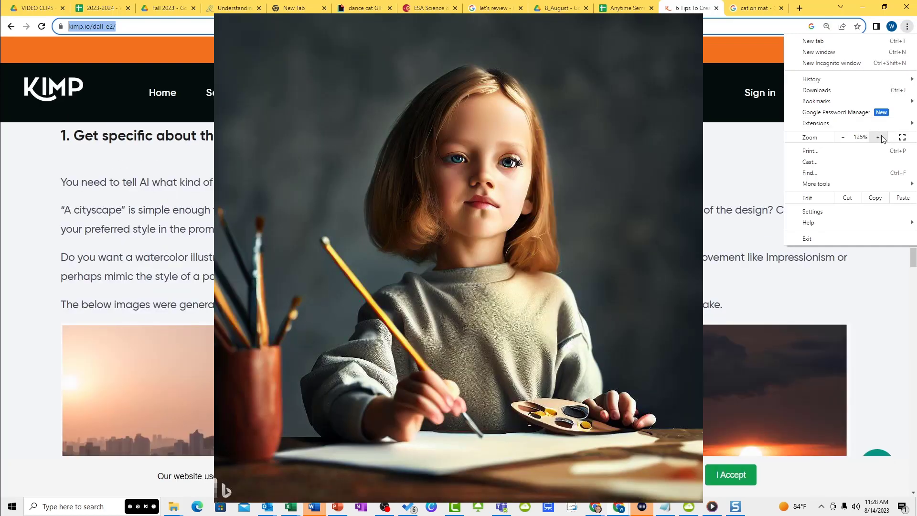
key("Escape")
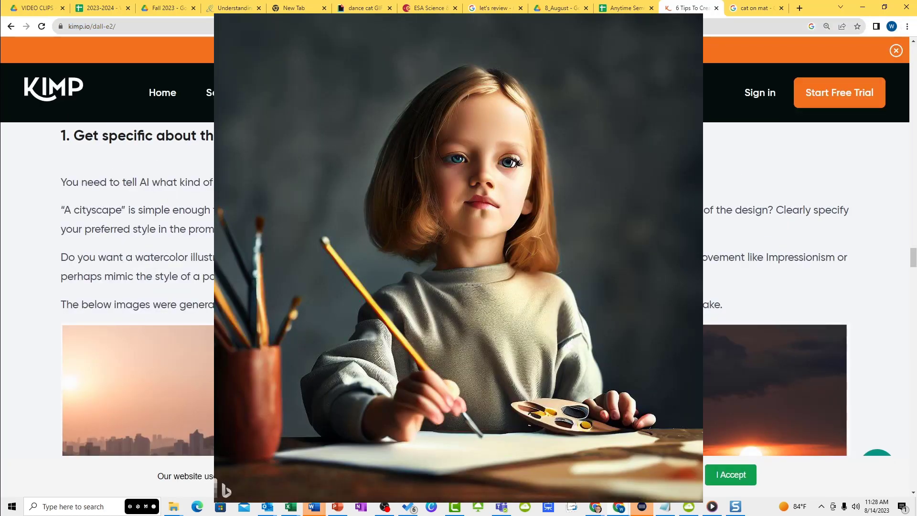
Scroll through the cityscape and plain versus Memphis-style flower vase examples.
scroll(377, 177, "down", 3)
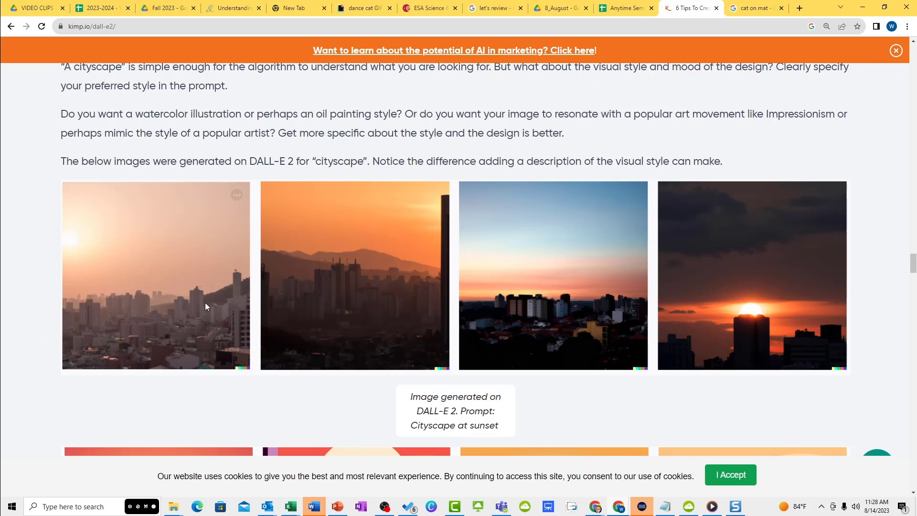
scroll(581, 302, "down", 4)
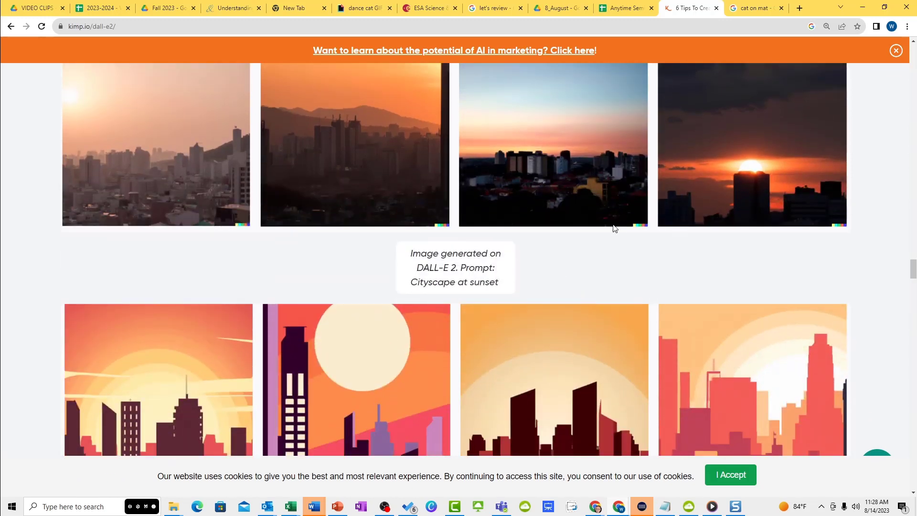
scroll(497, 213, "up", 4)
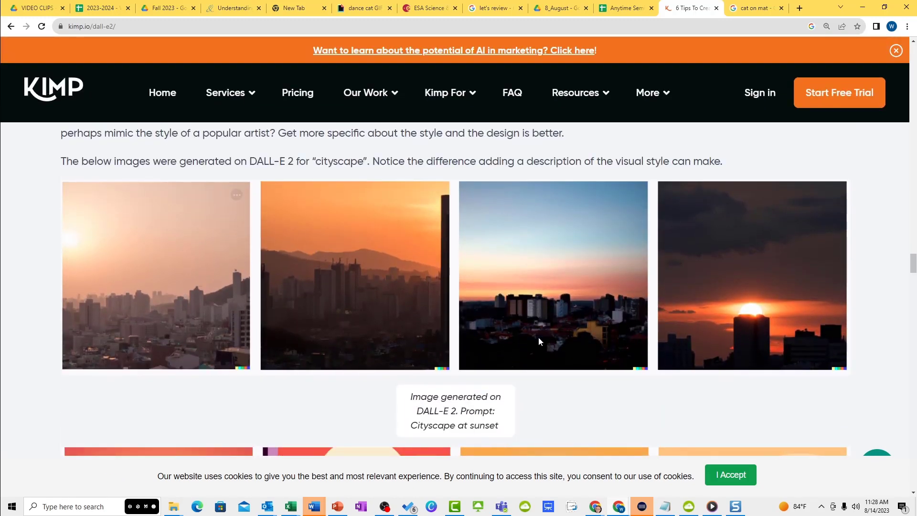
scroll(554, 340, "down", 3)
scroll(559, 324, "down", 3)
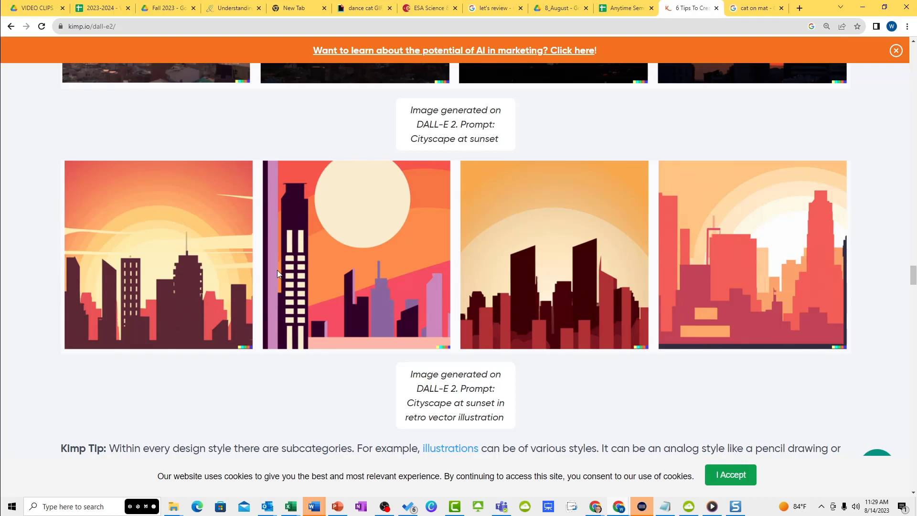
scroll(429, 265, "down", 7)
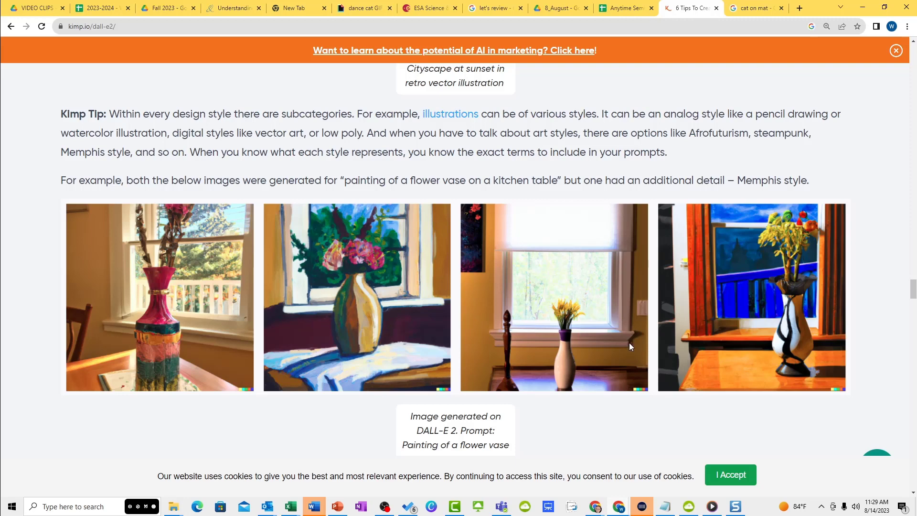
scroll(630, 343, "down", 7)
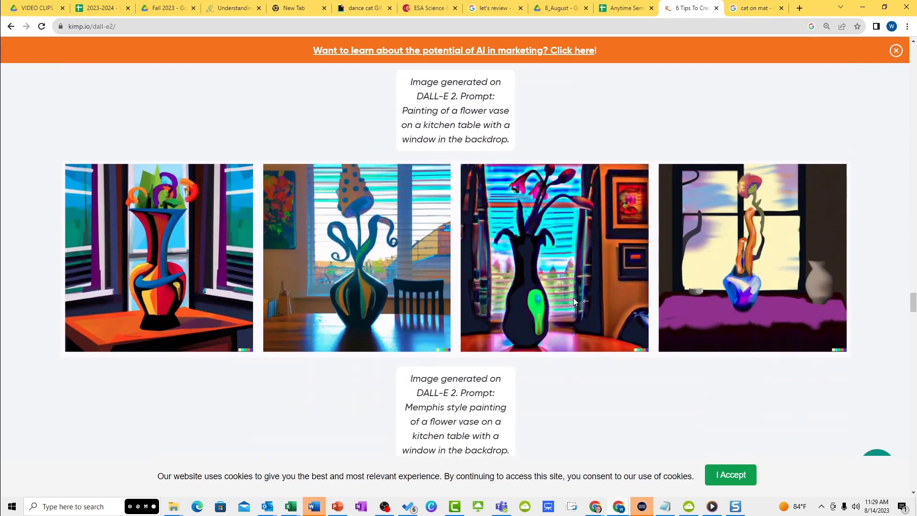
scroll(573, 301, "down", 1)
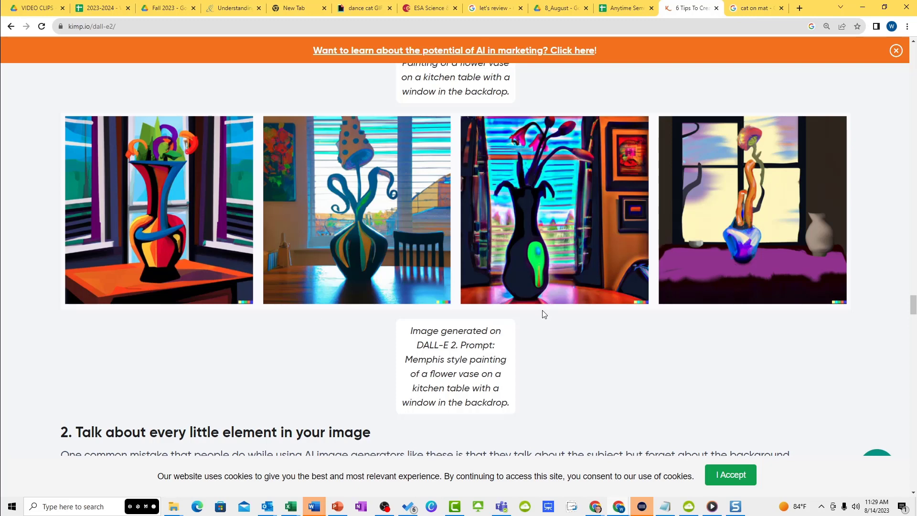
Scroll further down through the article's remaining DALL-E example images.
scroll(543, 312, "down", 6)
scroll(542, 309, "down", 1)
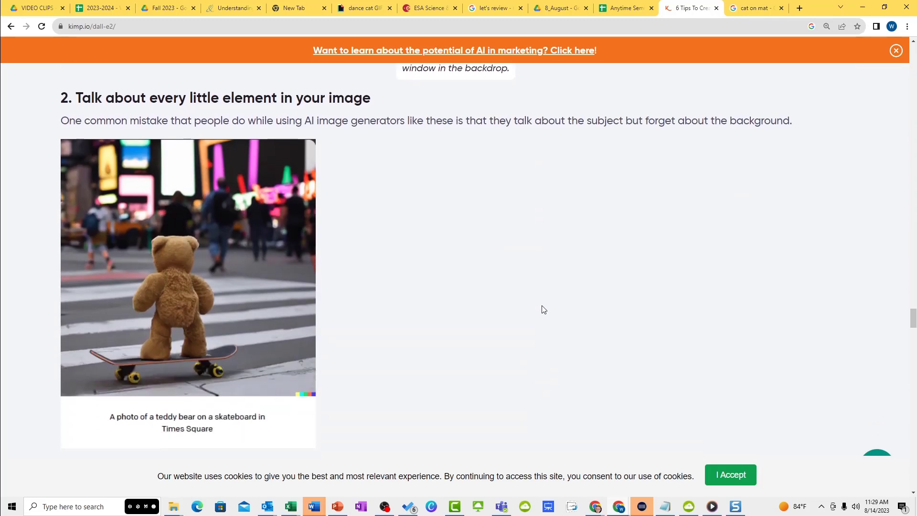
scroll(327, 240, "down", 1)
scroll(327, 239, "up", 1)
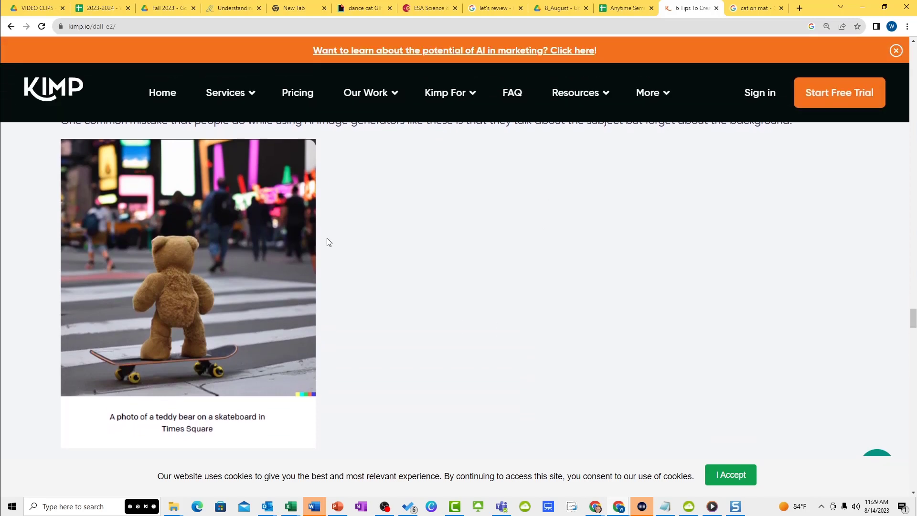
scroll(412, 250, "up", 1)
scroll(412, 249, "down", 1)
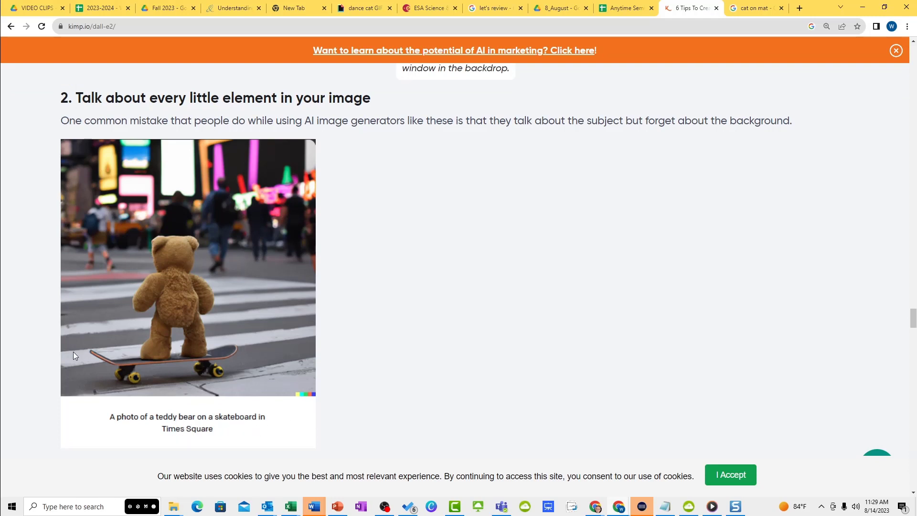
scroll(274, 266, "down", 1)
scroll(274, 266, "down", 10)
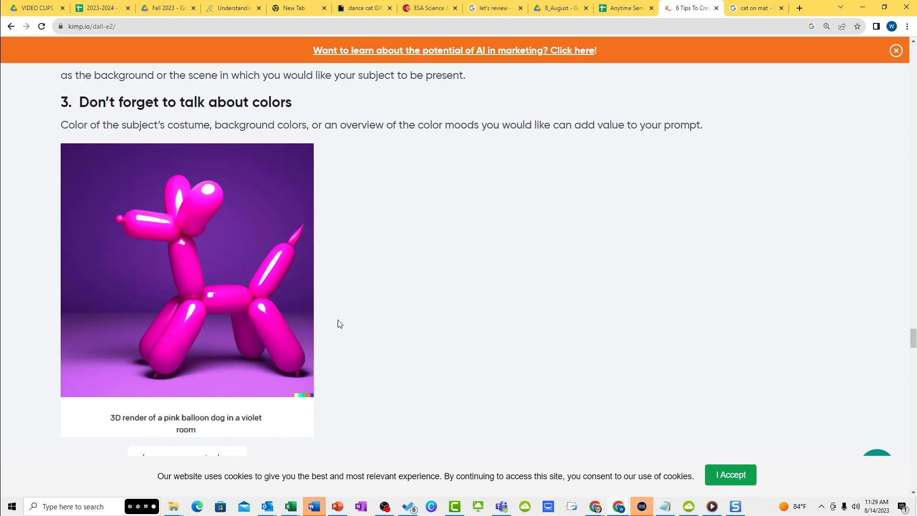
scroll(339, 323, "down", 6)
scroll(339, 324, "down", 3)
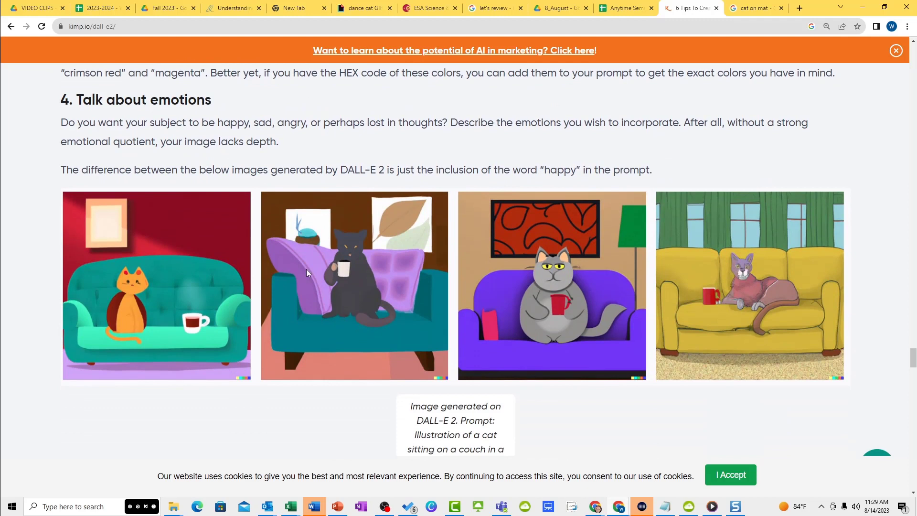
scroll(353, 231, "down", 1)
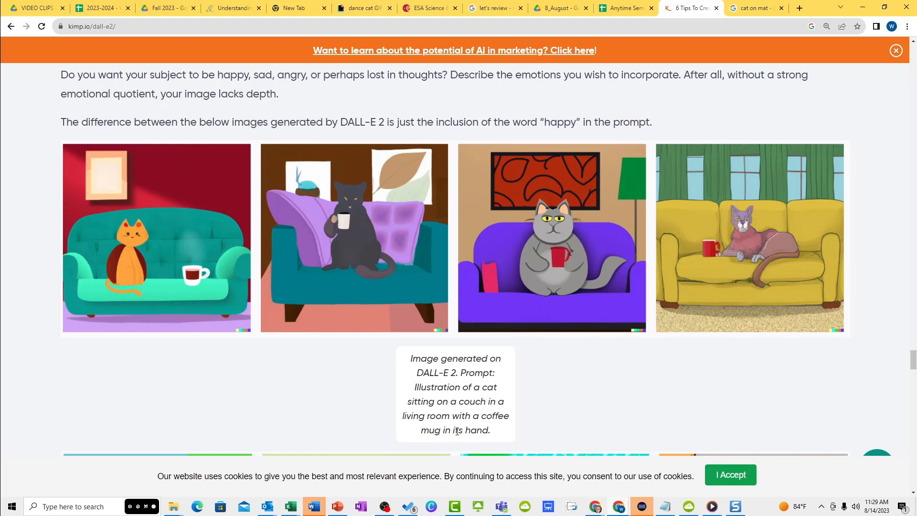
scroll(239, 293, "down", 3)
scroll(238, 294, "down", 4)
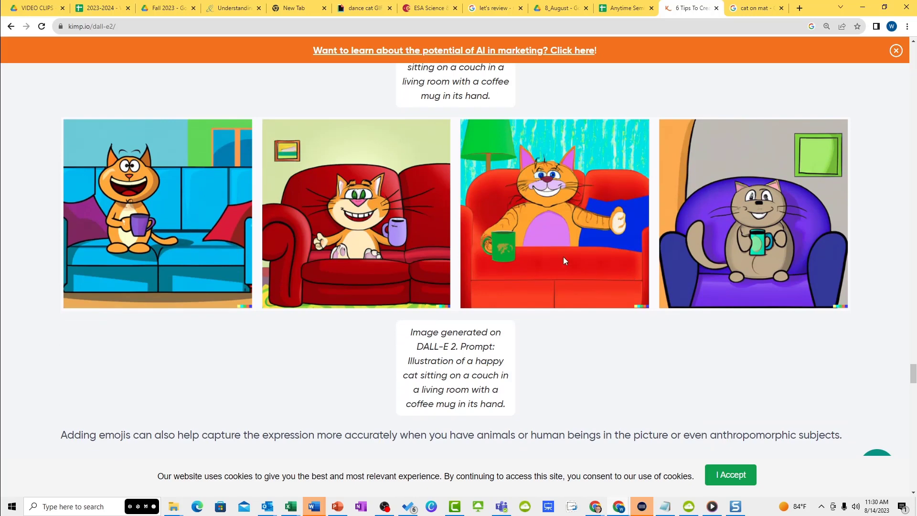
scroll(422, 237, "down", 6)
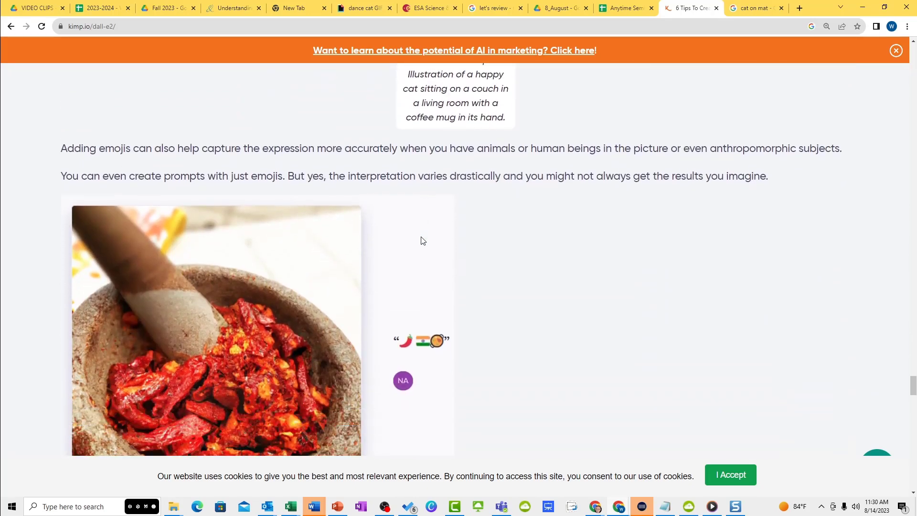
scroll(422, 240, "down", 1)
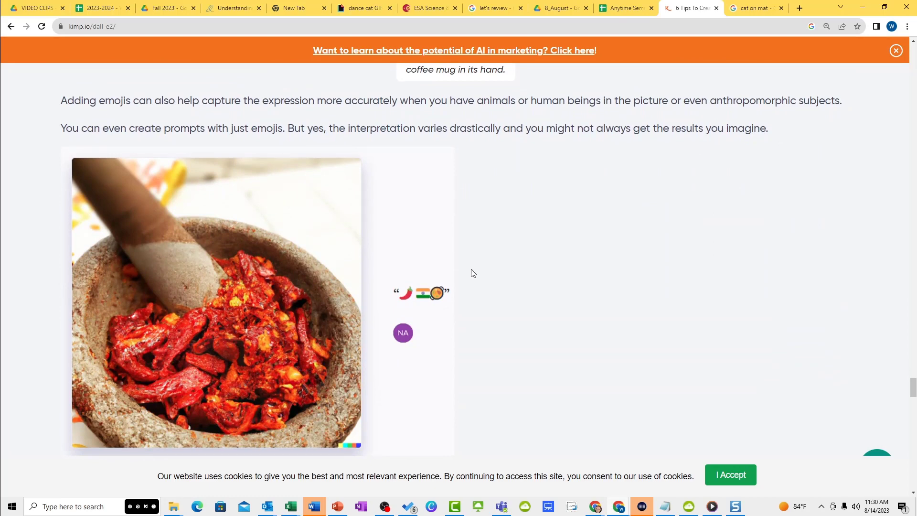
scroll(500, 266, "down", 8)
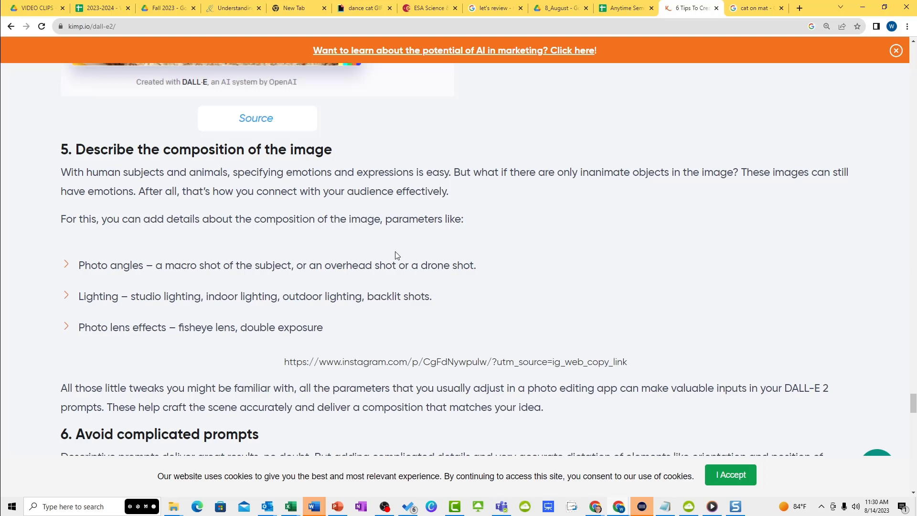
scroll(395, 258, "down", 5)
scroll(395, 258, "down", 1)
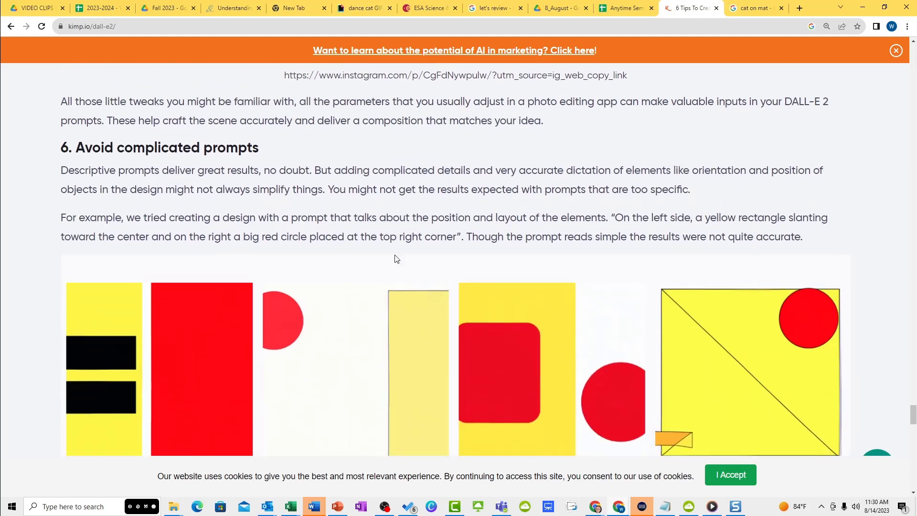
scroll(396, 253, "down", 5)
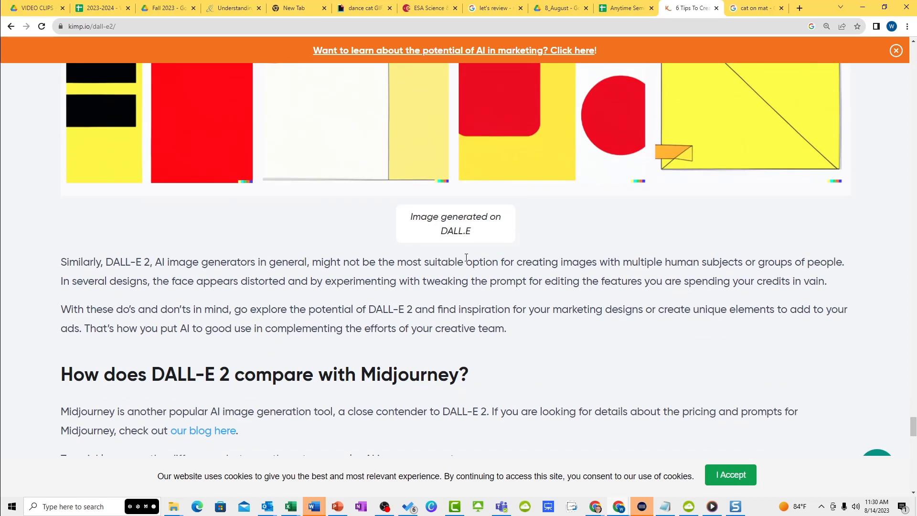
Scroll back up to the happy cat on a couch with a coffee mug examples.
scroll(454, 255, "up", 7)
scroll(439, 253, "up", 1)
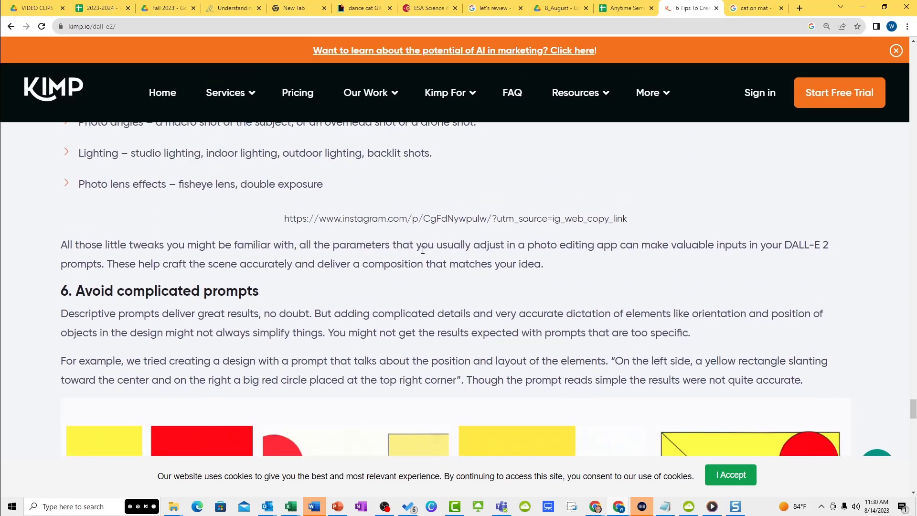
scroll(471, 222, "up", 5)
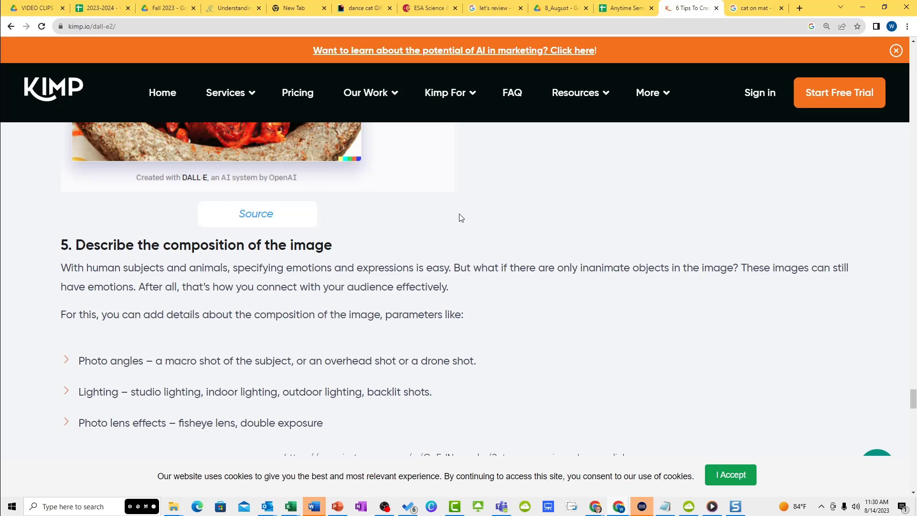
scroll(470, 294, "up", 5)
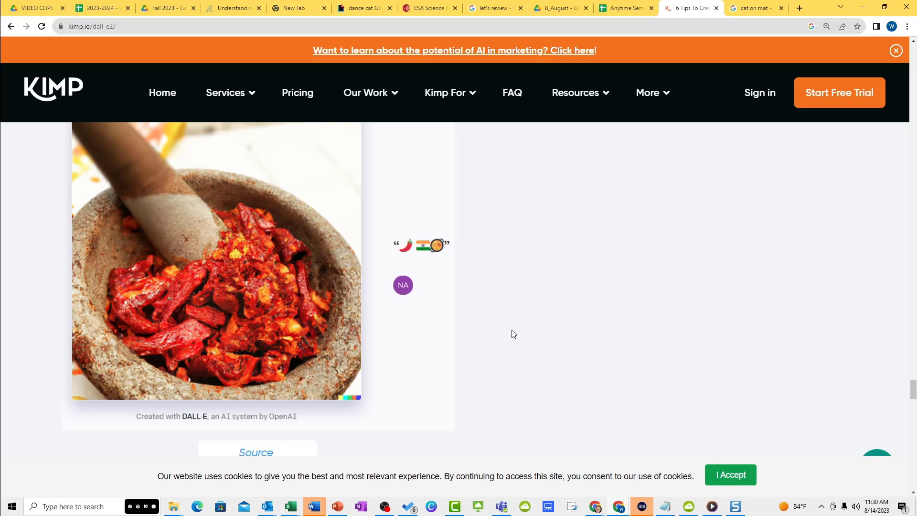
scroll(511, 334, "up", 10)
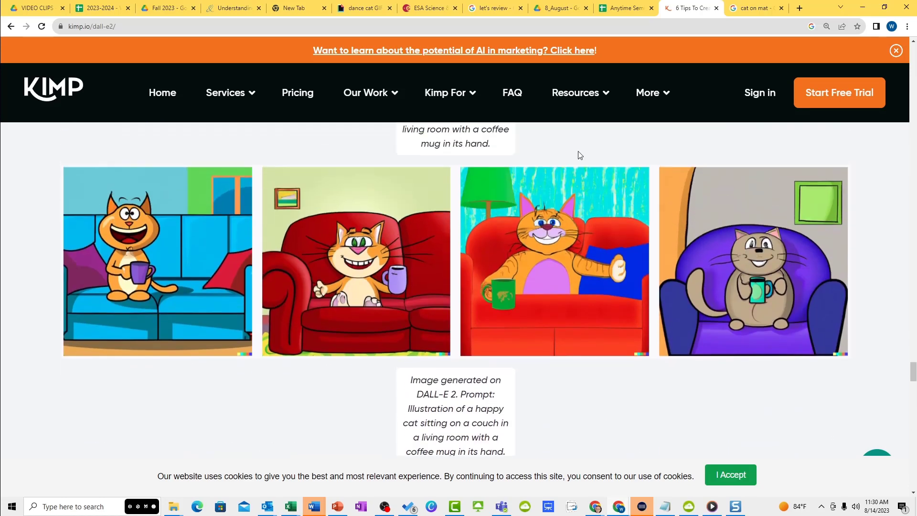
Switch to the Bing window and open Image Creator's Explore ideas page.
key("alt+Tab")
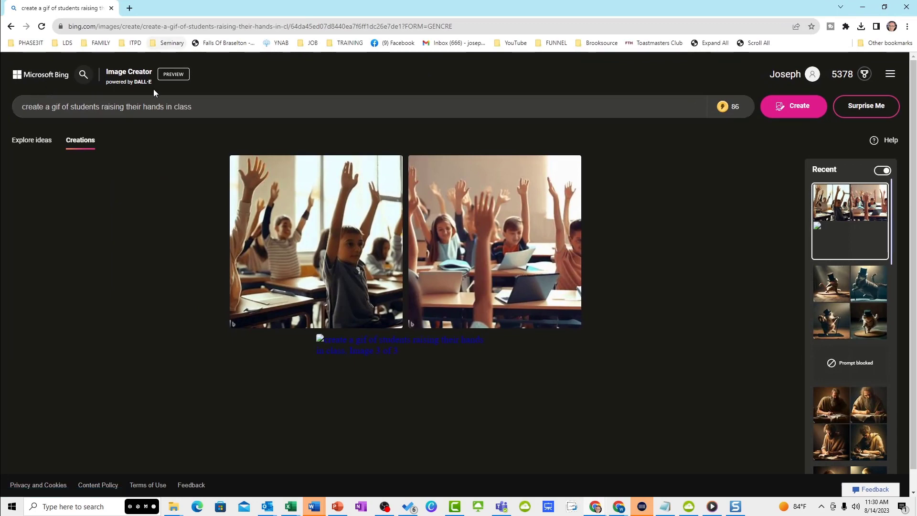
left_click(135, 77)
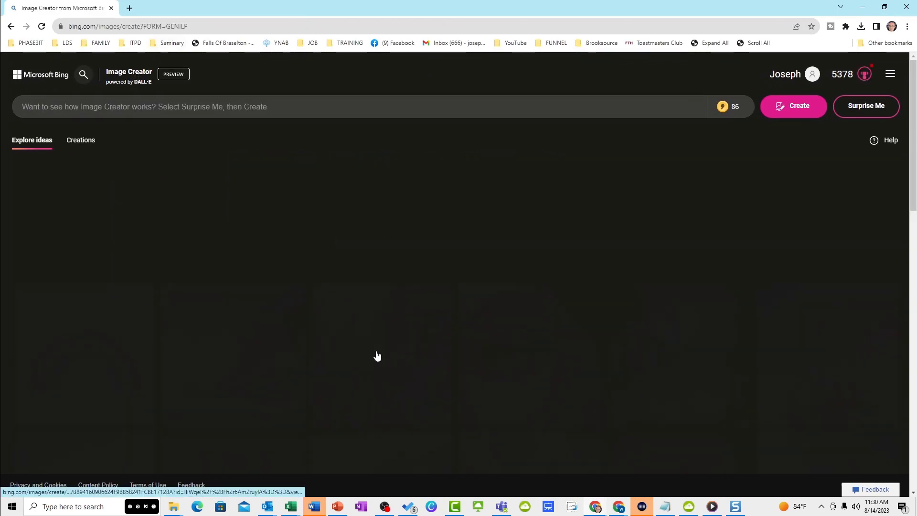
scroll(205, 258, "down", 7)
scroll(374, 260, "up", 7)
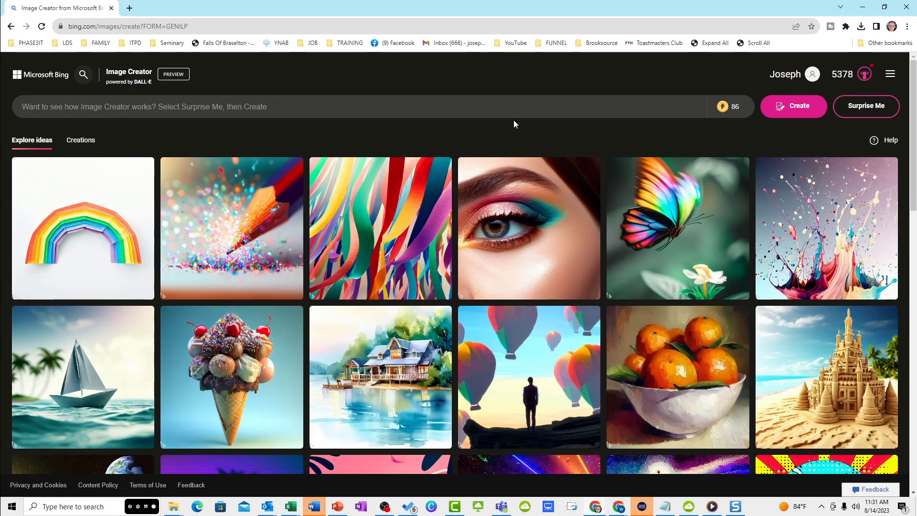
Submit 'Photorealistic young man studying the bible on his bed', then go back from the review notice.
type("Photore")
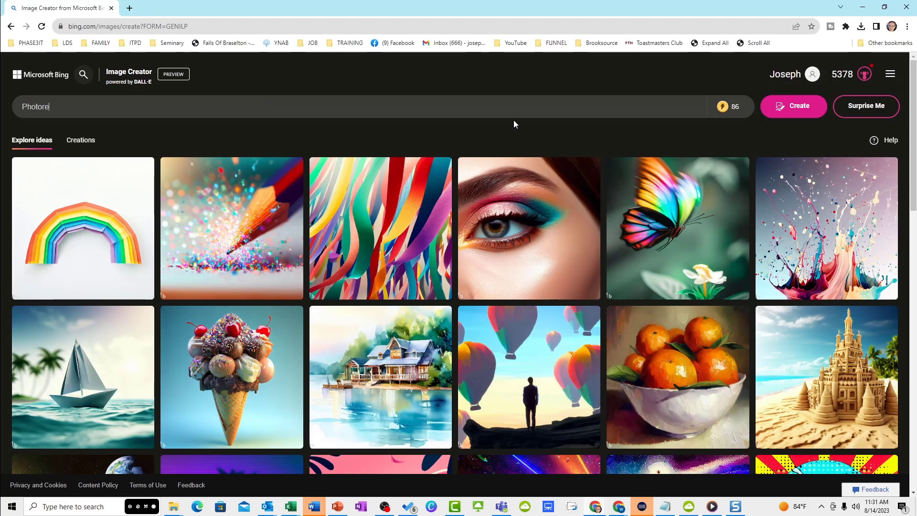
type("alistic young man stud")
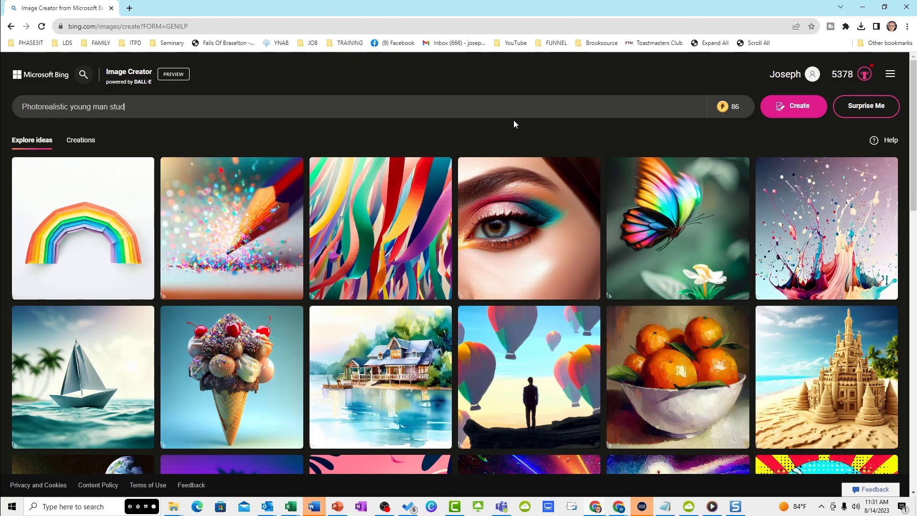
type("ying the bible on his bed")
key("Return")
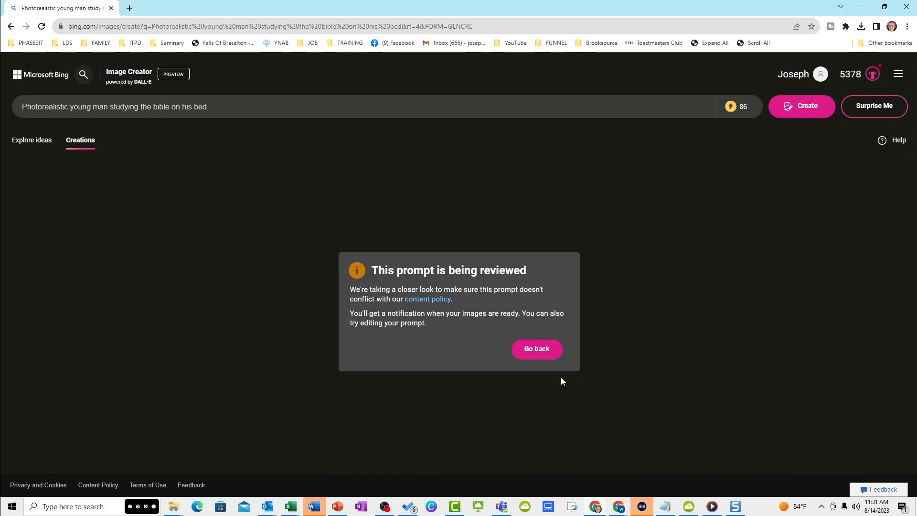
left_click(537, 354)
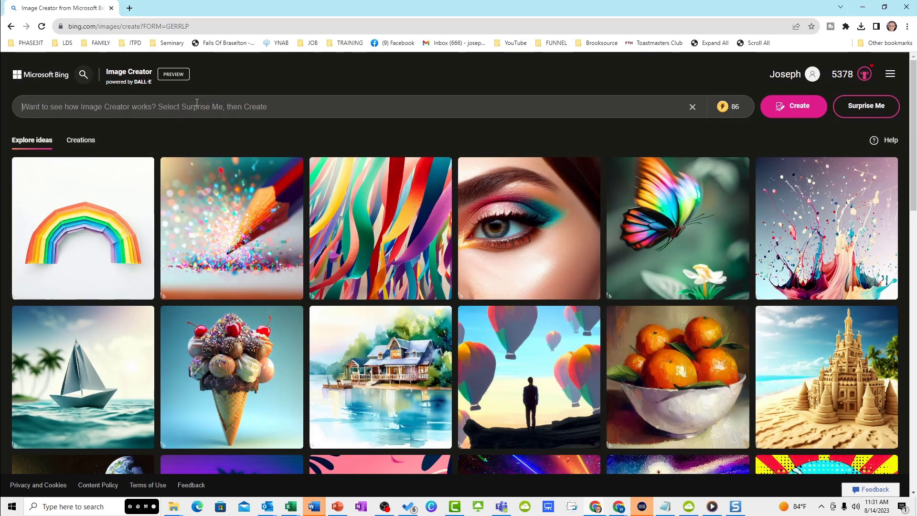
Generate images for 'photorealistic picture of a teenager reading scriptures on the couch'.
type("photo")
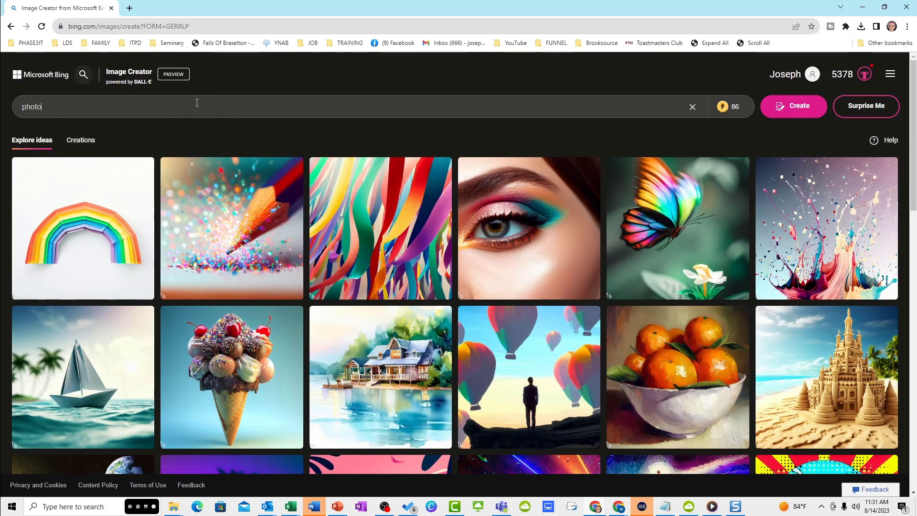
type("realistic ")
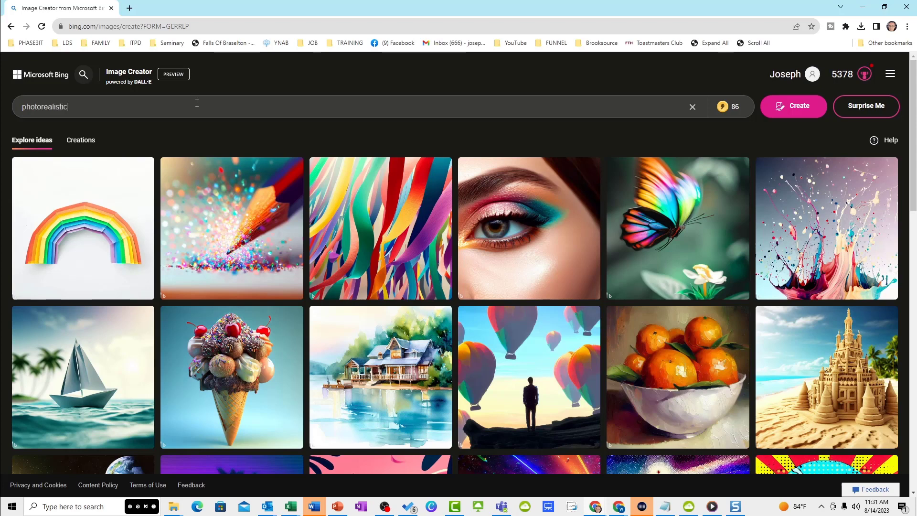
type("picture of a")
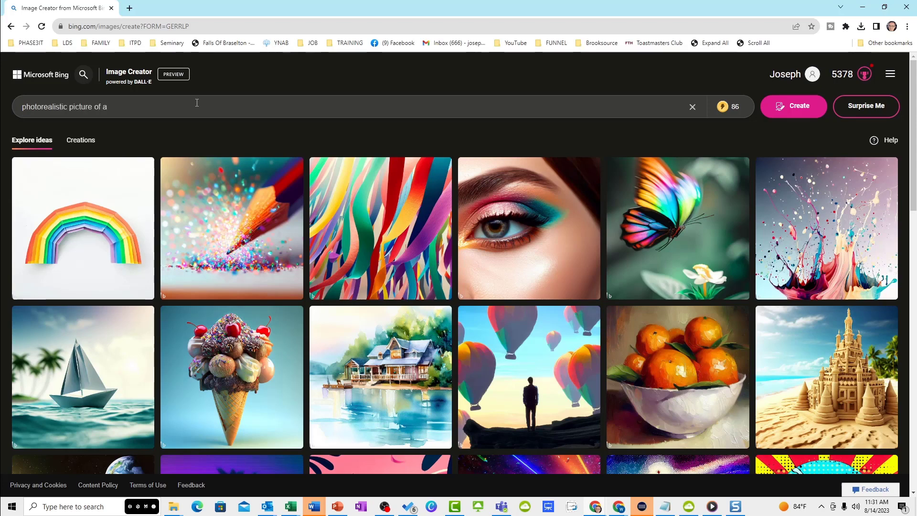
type(" teenager reading scriptures on")
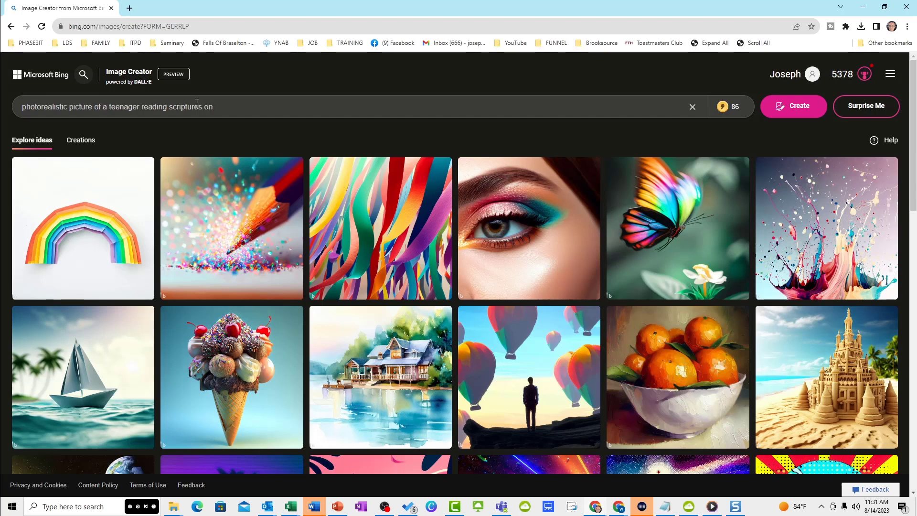
type(" the couch")
key("Return")
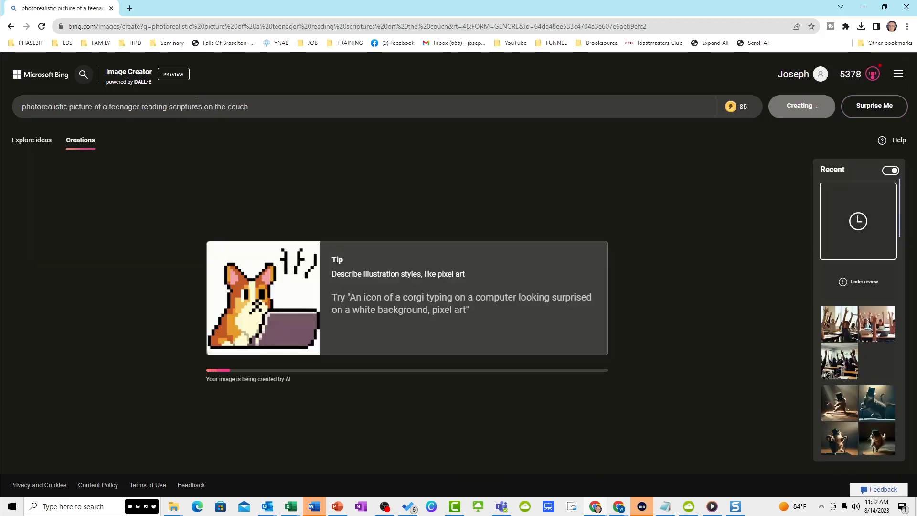
Wait for the two teenager-reading-on-a-couch images to finish generating.
mouse_move(728, 115)
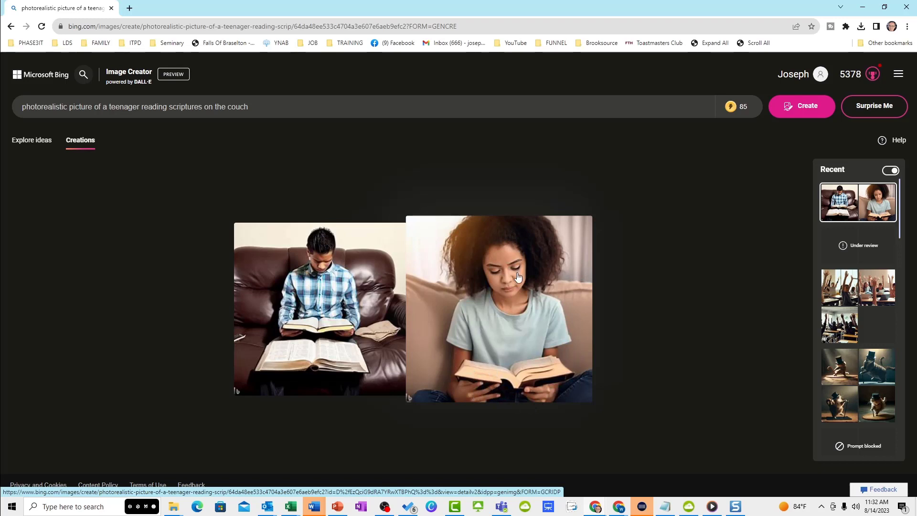
Download the girl reading image, saving it as 'young woman ready scriptures.jpg'.
left_click(503, 304)
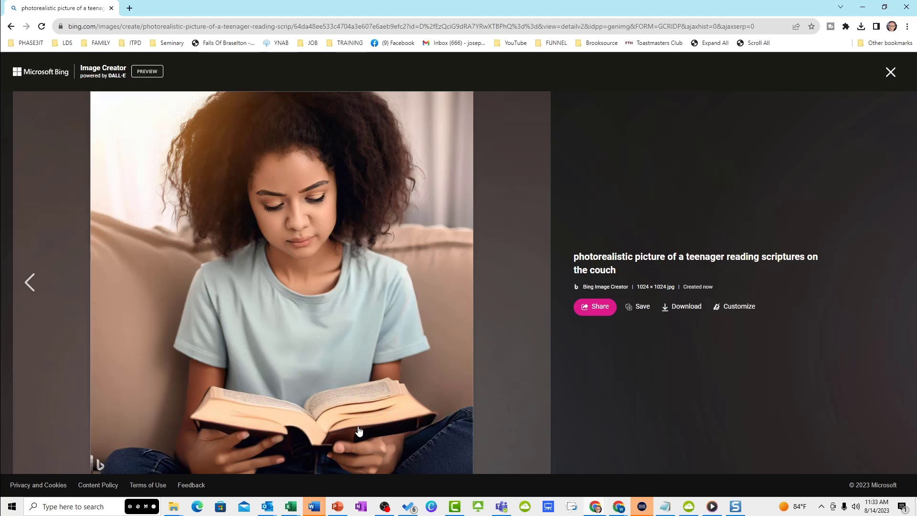
left_click(677, 307)
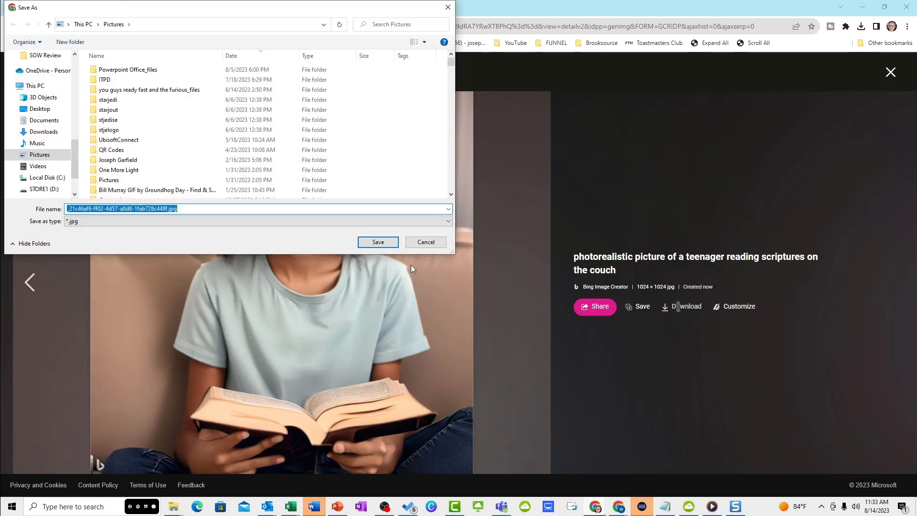
type("young woman")
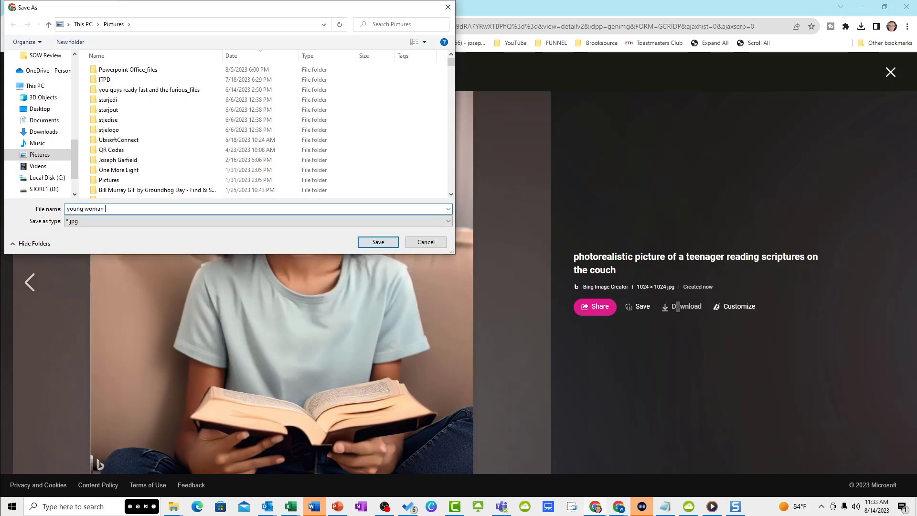
type(" ready scriptuir")
key("BackSpace")
key("BackSpace")
type("res")
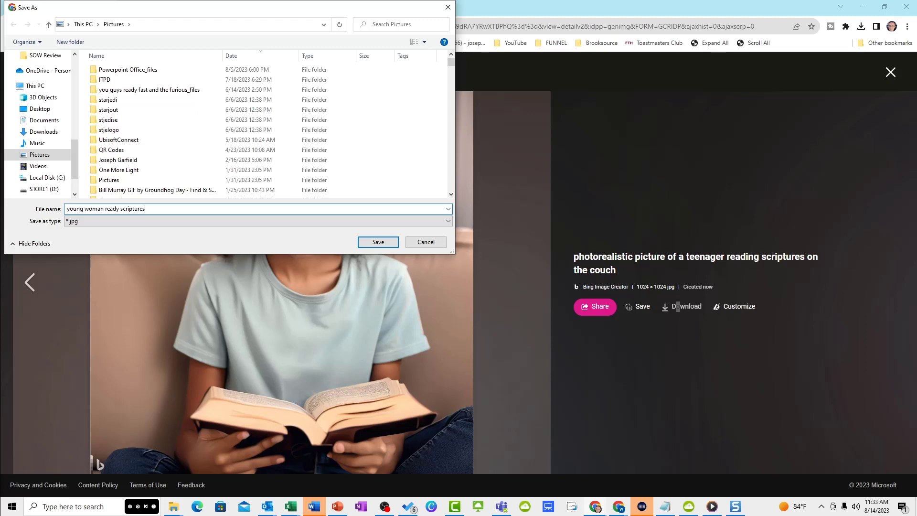
key("Return")
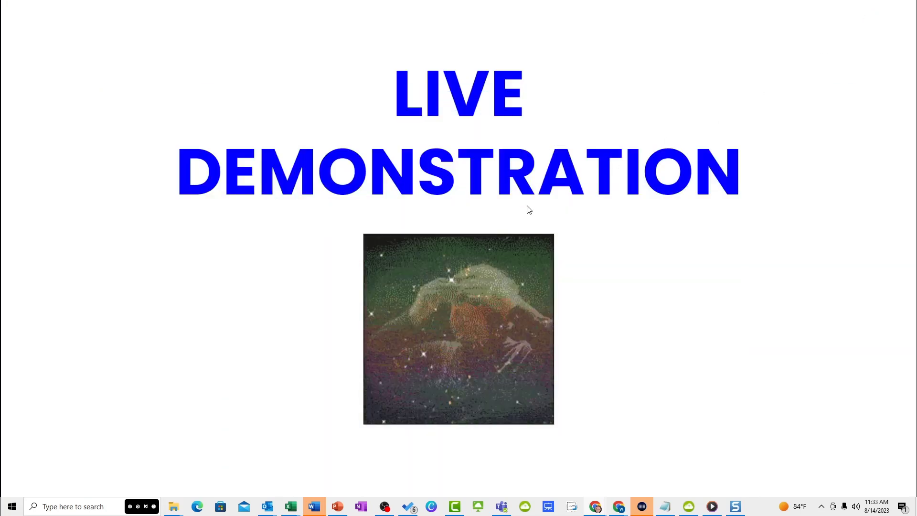
Duplicate slide 14, retitle the copy 'Examples' and delete its image.
key("Escape")
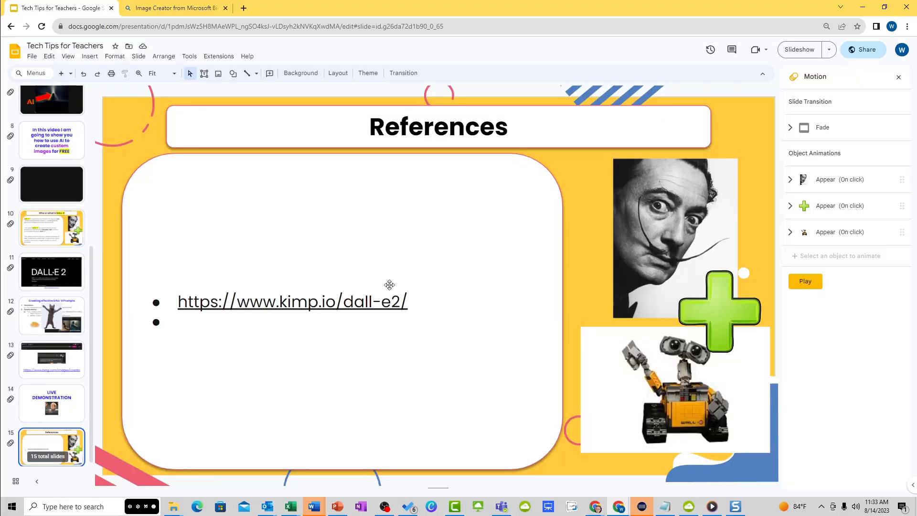
left_click(51, 403)
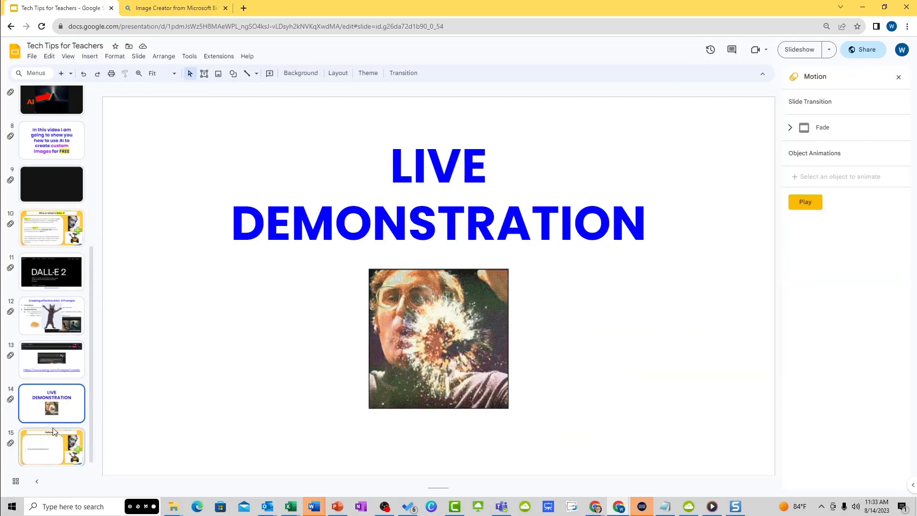
key("ctrl+d")
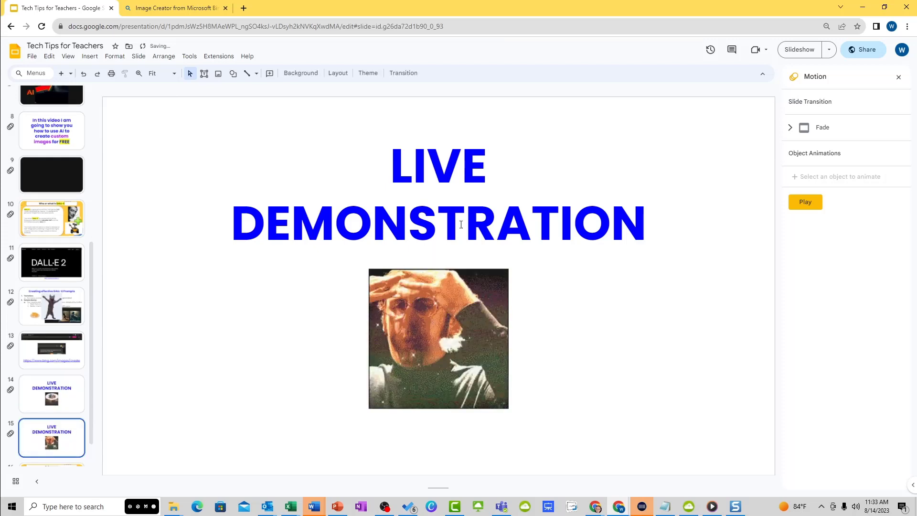
triple_click(461, 224)
type("Examples")
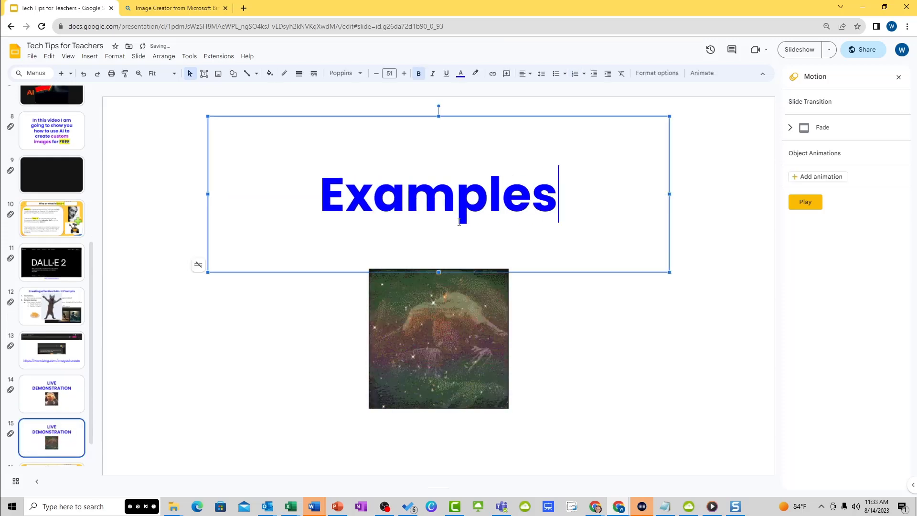
left_click(432, 344)
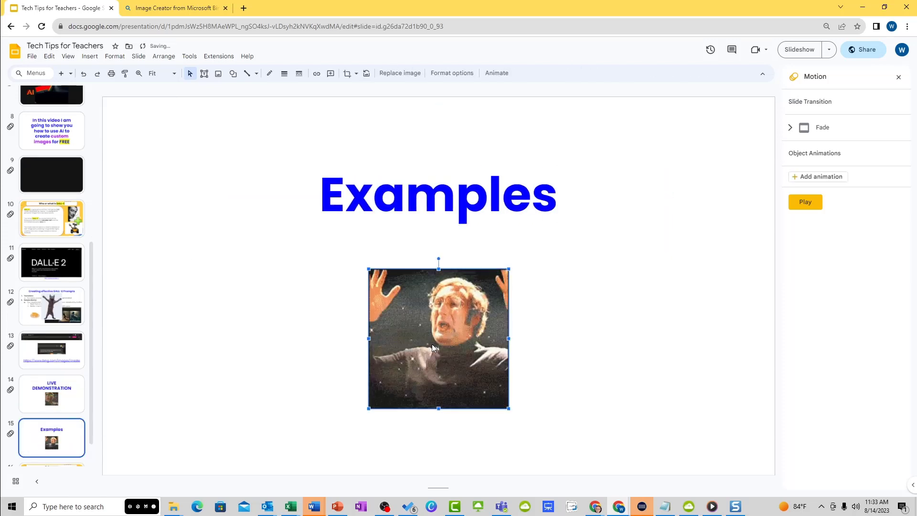
key("Delete")
Bring up the File Explorer window showing the OneDrive Pictures folder.
double_click(796, 10)
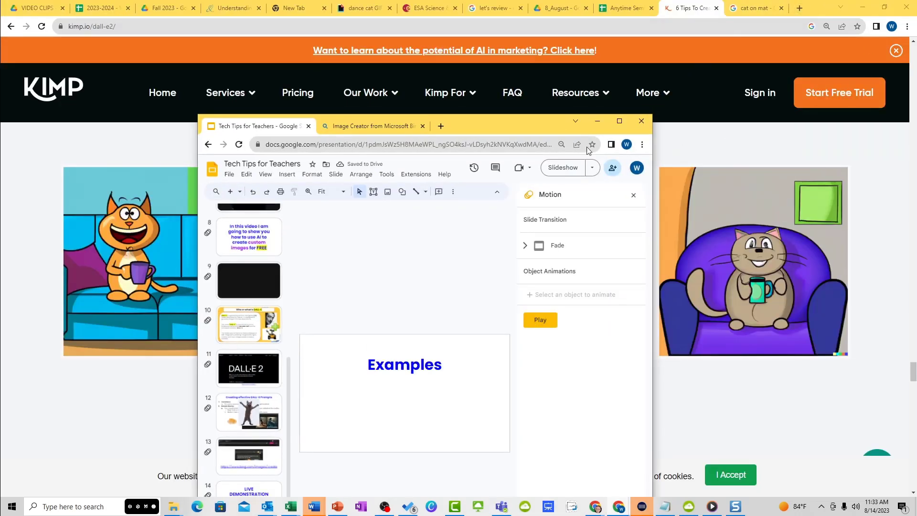
left_click(620, 120)
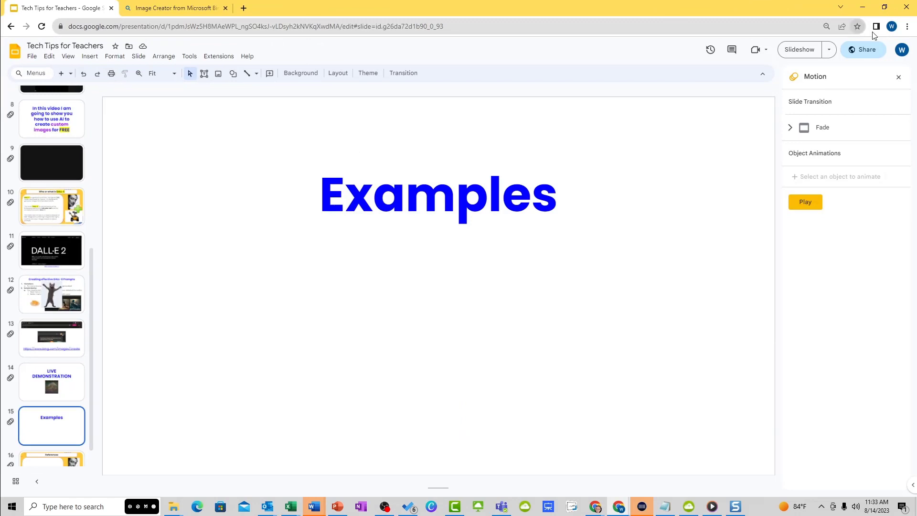
left_click(174, 507)
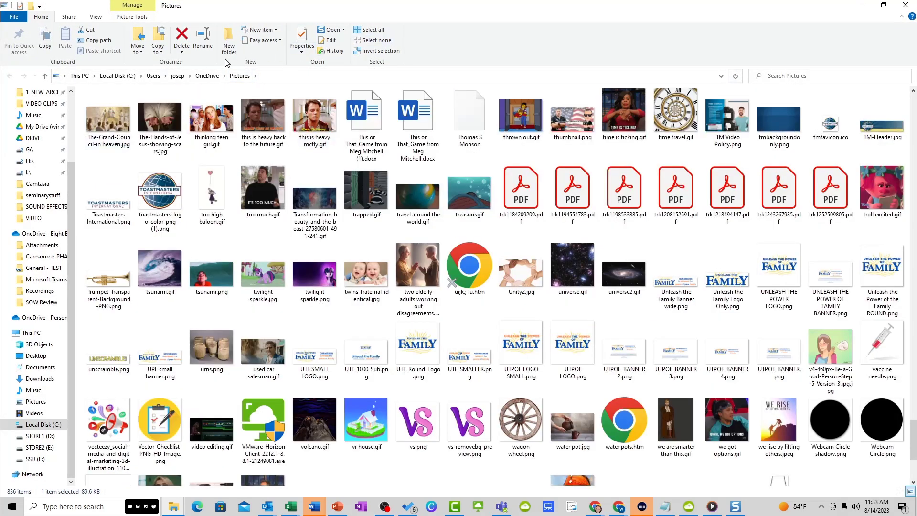
Show the Pictures folder in Details view sorted by date.
left_click(96, 17)
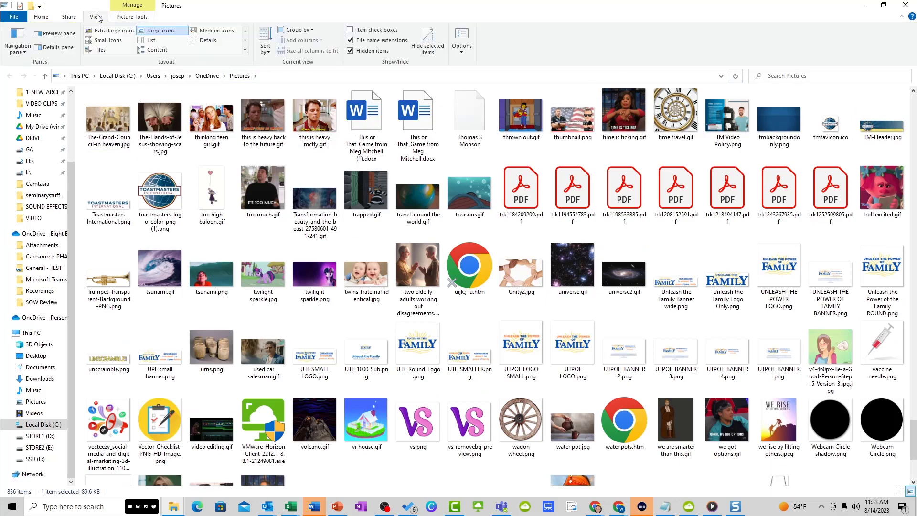
left_click(208, 40)
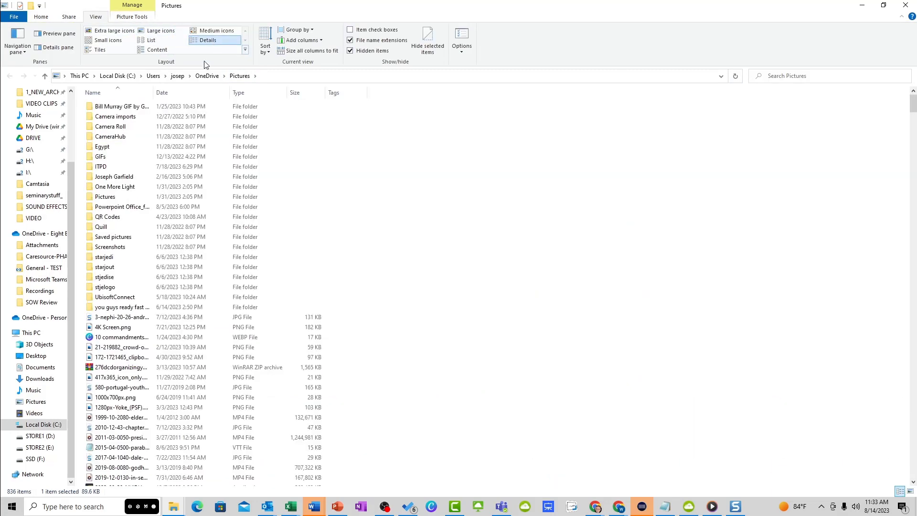
left_click(196, 93)
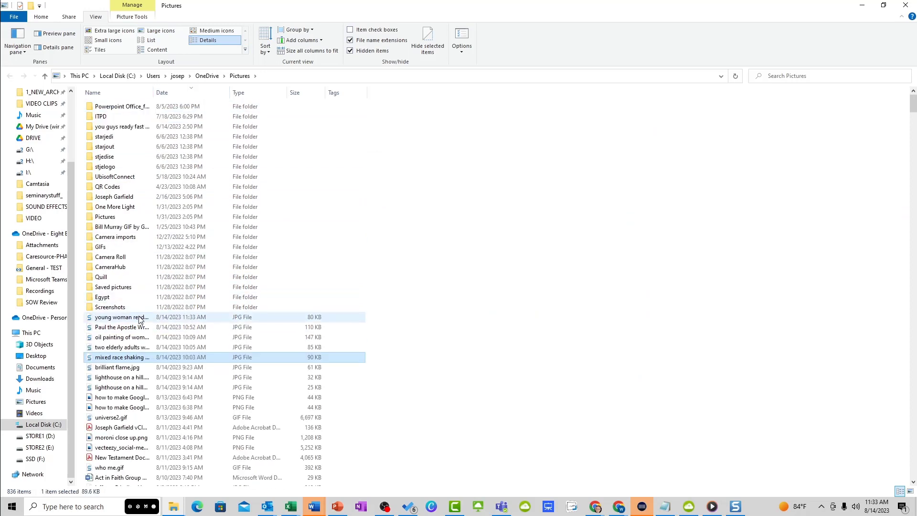
Drag the young woman reading JPG onto the Examples slide below the title.
left_click_drag(450, 14, 601, 83)
scroll(544, 239, "down", 6)
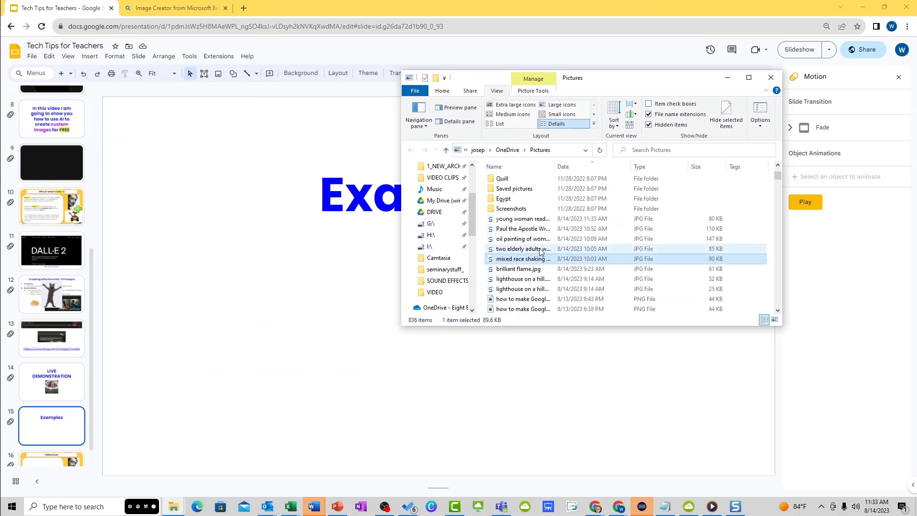
left_click_drag(523, 219, 321, 314)
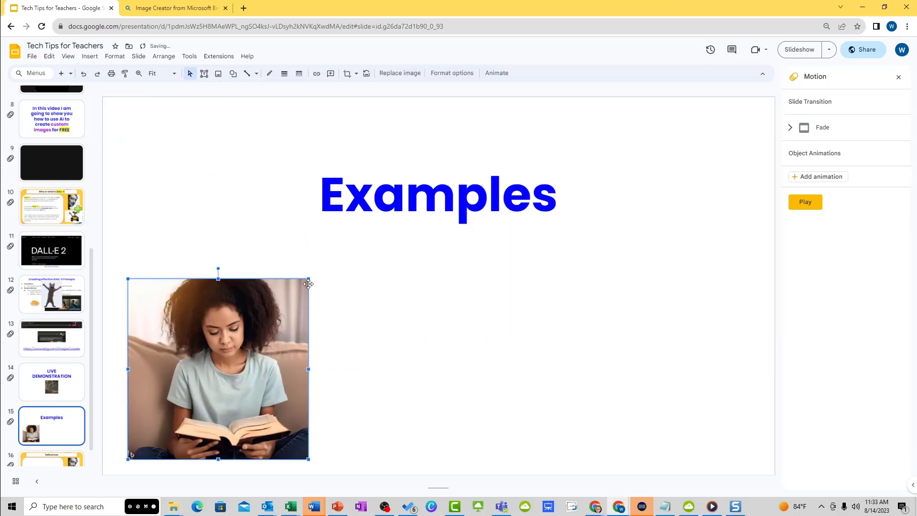
Enlarge the reading-woman picture on the Examples slide and crop off its bottom.
left_click_drag(307, 281, 371, 217)
left_click_drag(334, 293, 335, 301)
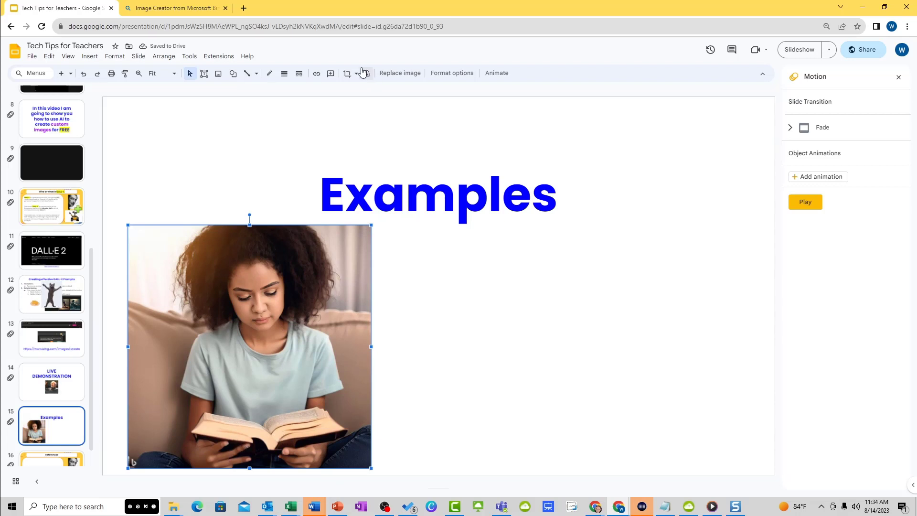
left_click(347, 73)
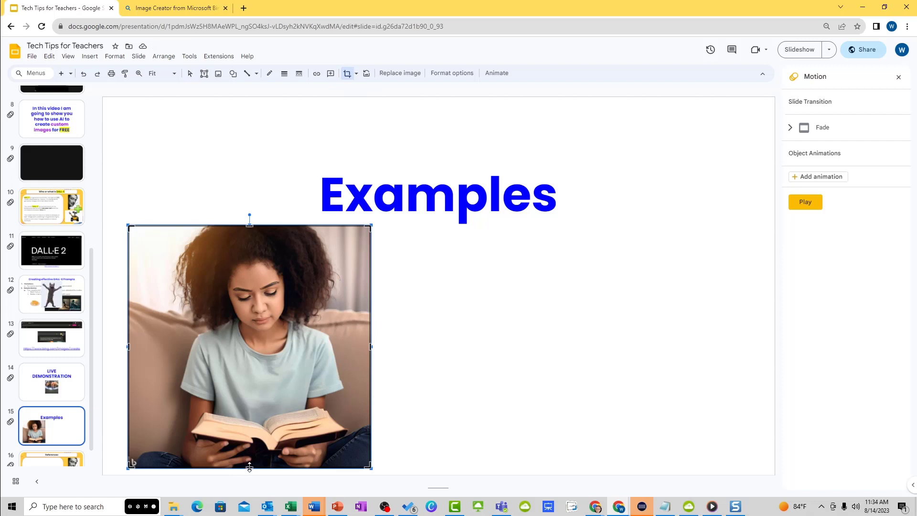
left_click_drag(249, 468, 253, 428)
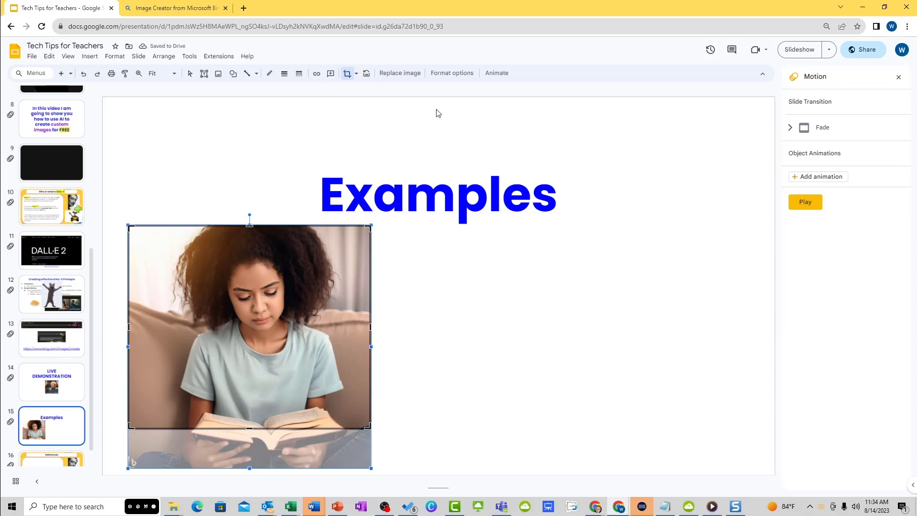
left_click(346, 74)
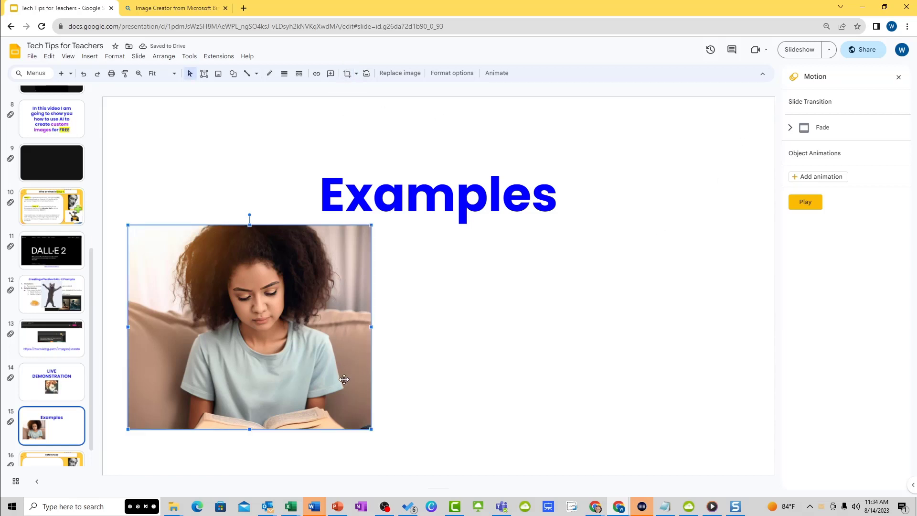
Shift the cropped picture slightly down and right, then return to Bing Image Creator.
mouse_move(299, 380)
left_mouse_down()
mouse_move(339, 394)
mouse_move(305, 396)
left_mouse_up()
left_click(501, 378)
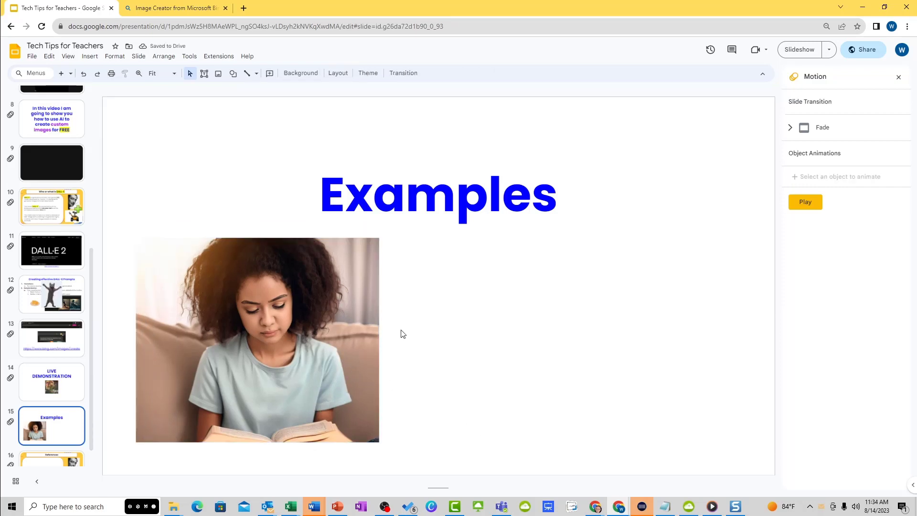
left_click(173, 6)
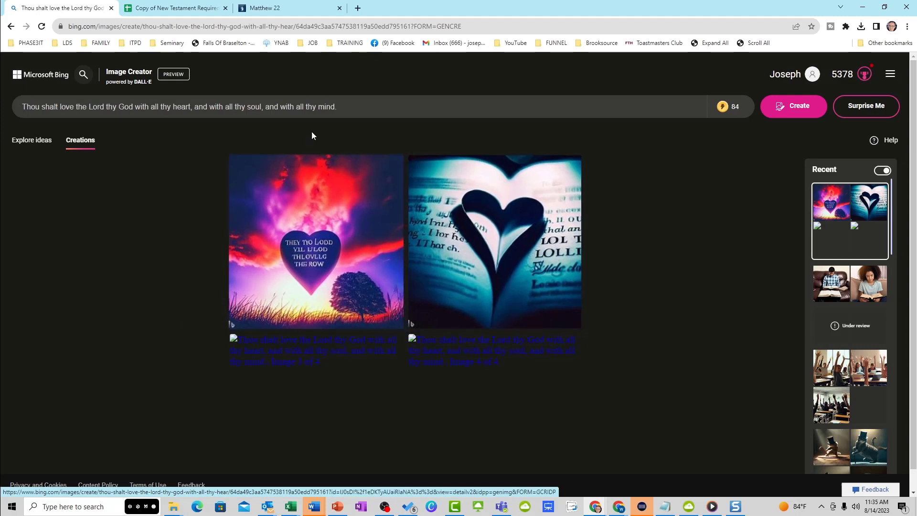
Generate images from the prompt 'photorealistic picture of jesus teaching people to love god with smiling faces'.
left_click(350, 114)
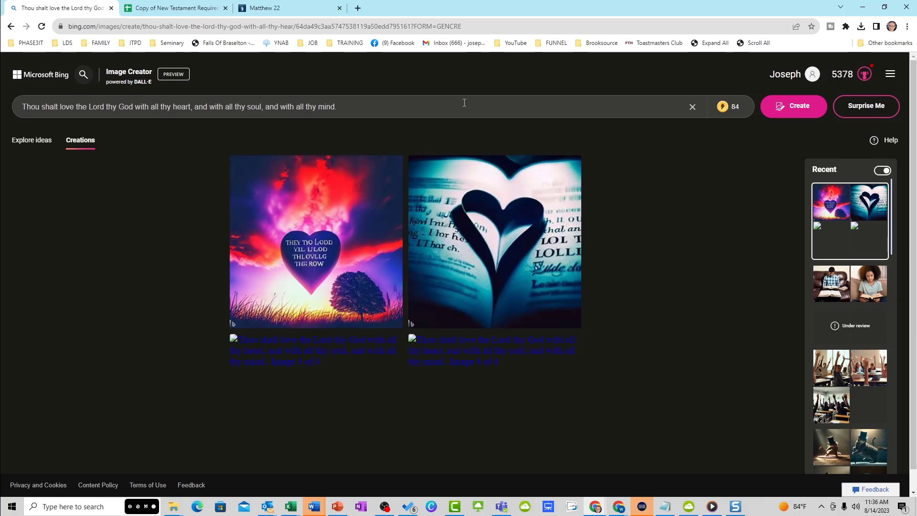
type("photorealistic ")
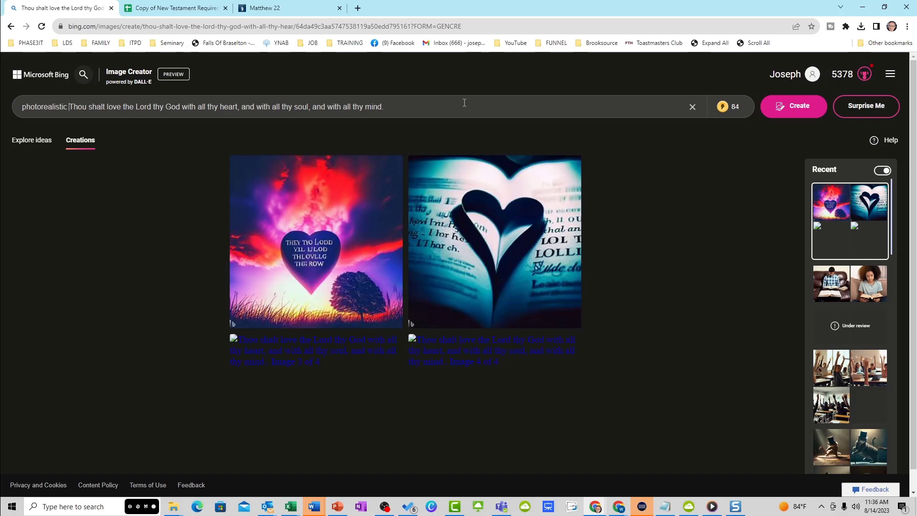
type("painging")
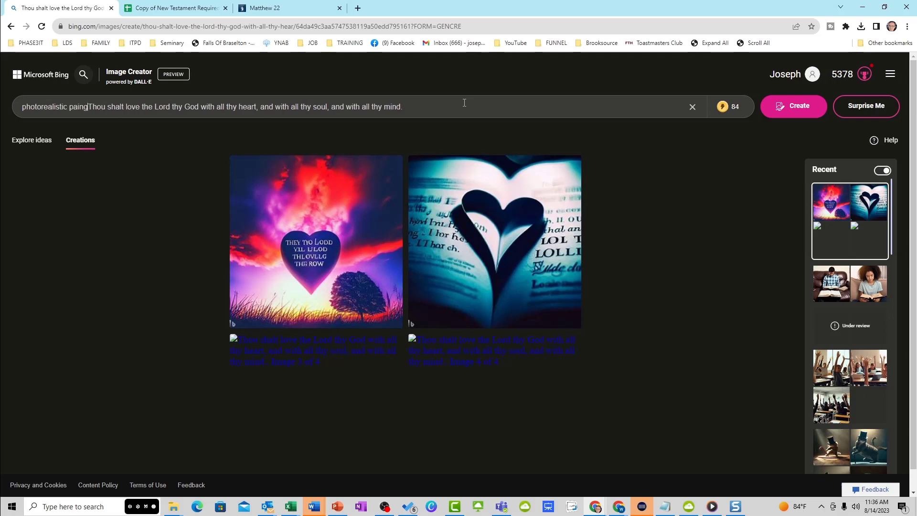
key("BackSpace")
key("BackSpace")
key("BackSpace")
key("BackSpace")
key("BackSpace")
key("BackSpace")
key("BackSpace")
key("BackSpace")
key("BackSpace")
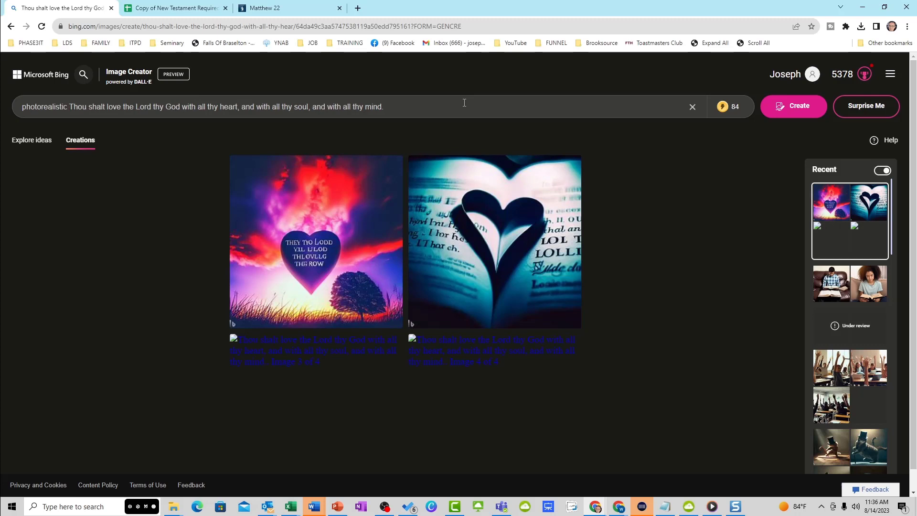
type("pi")
key("BackSpace")
key("BackSpace")
type("pic")
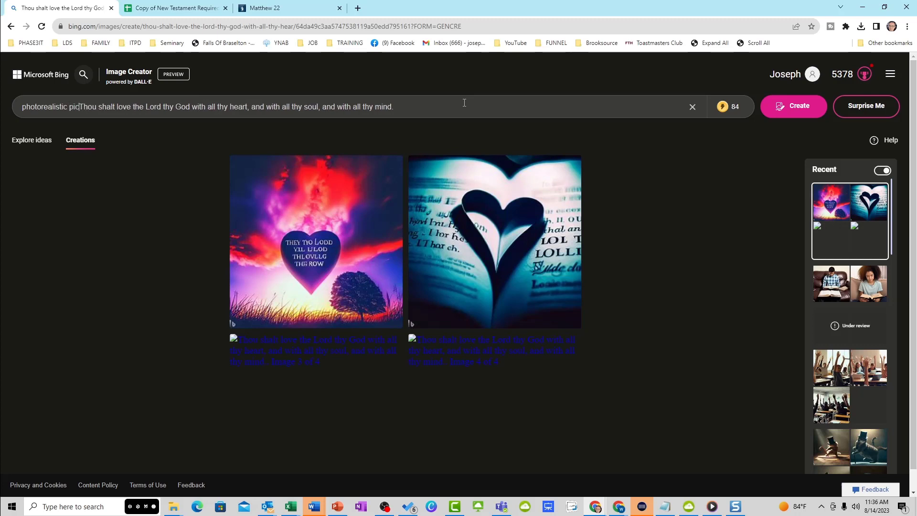
type("ture of e")
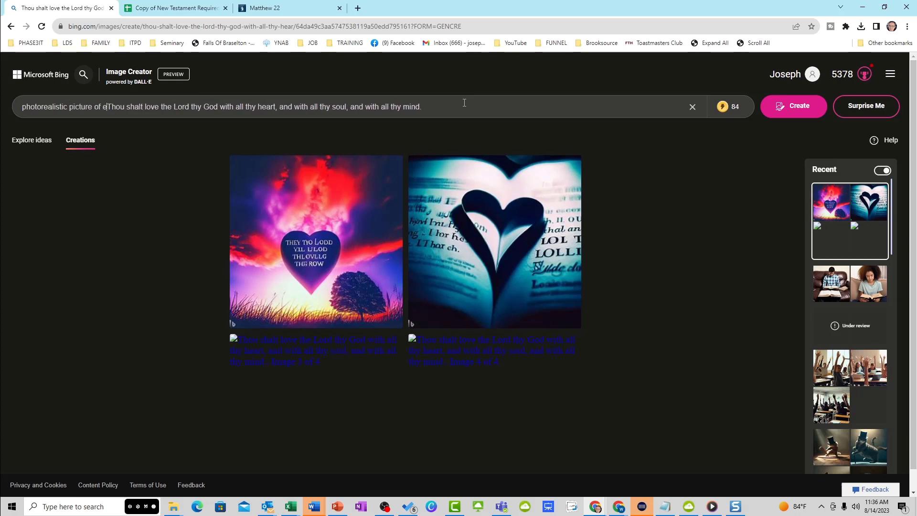
key("BackSpace")
type("jesus te")
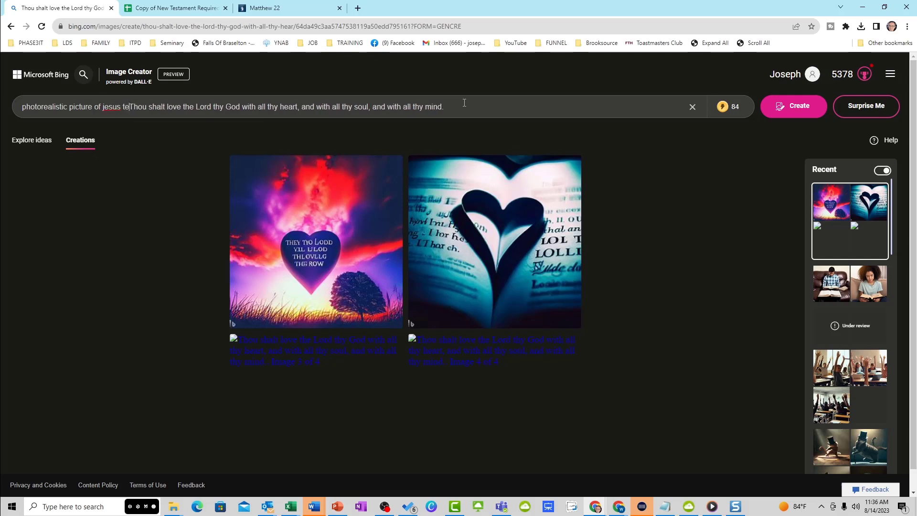
type("aching peop")
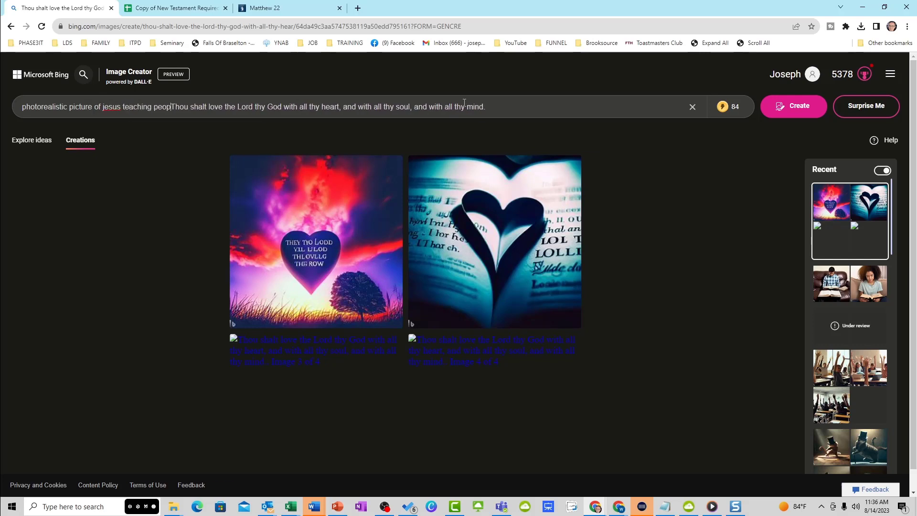
type("le to")
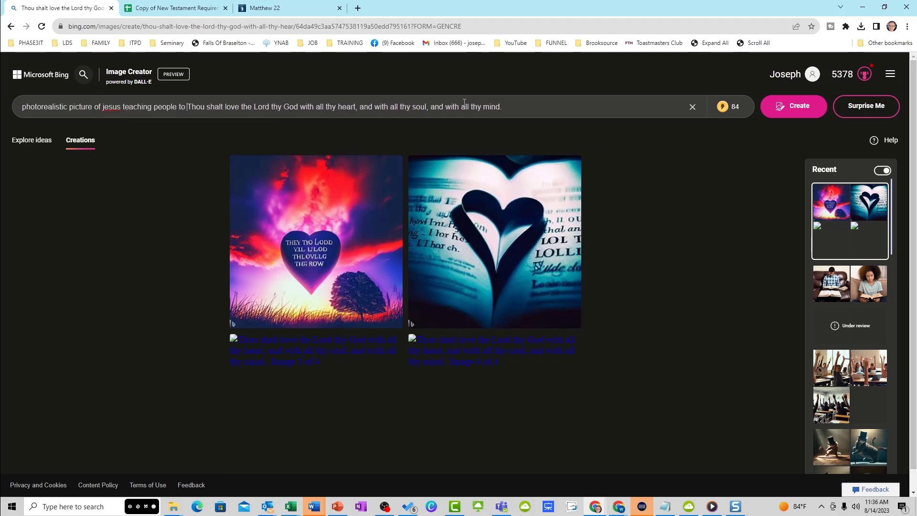
type(" love")
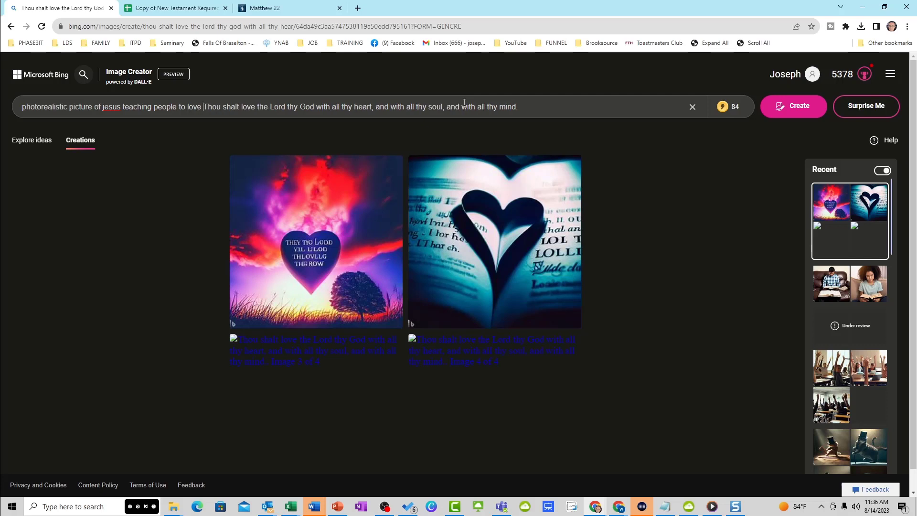
key("shift+End")
type("eacho")
key("BackSpace")
key("BackSpace")
type("god with ")
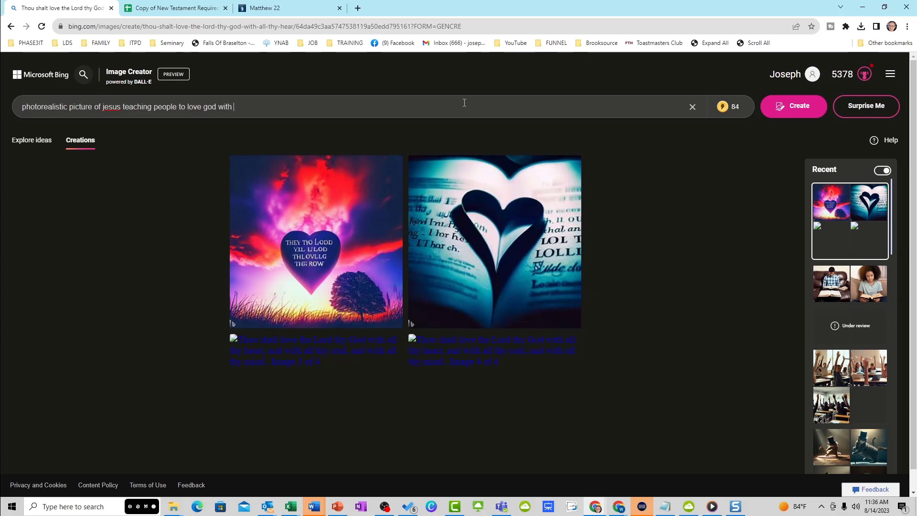
type("smiling faces")
key("Return")
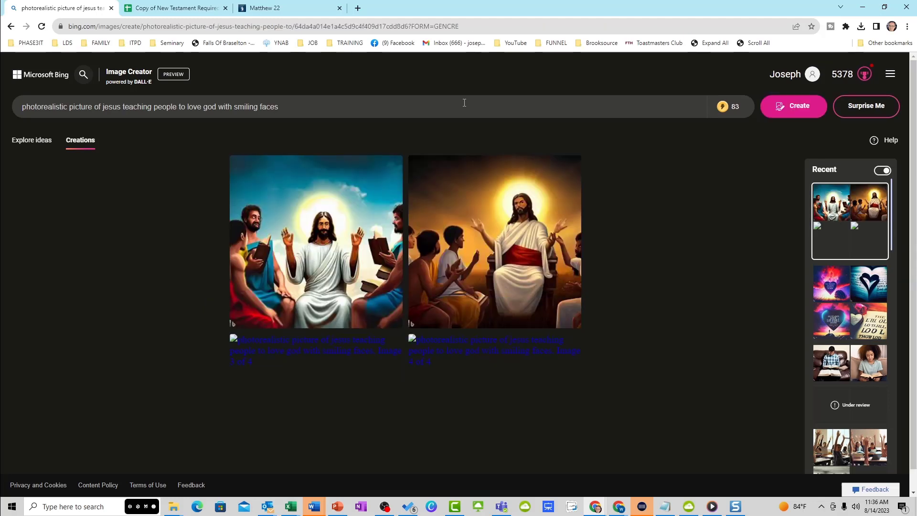
left_click(351, 244)
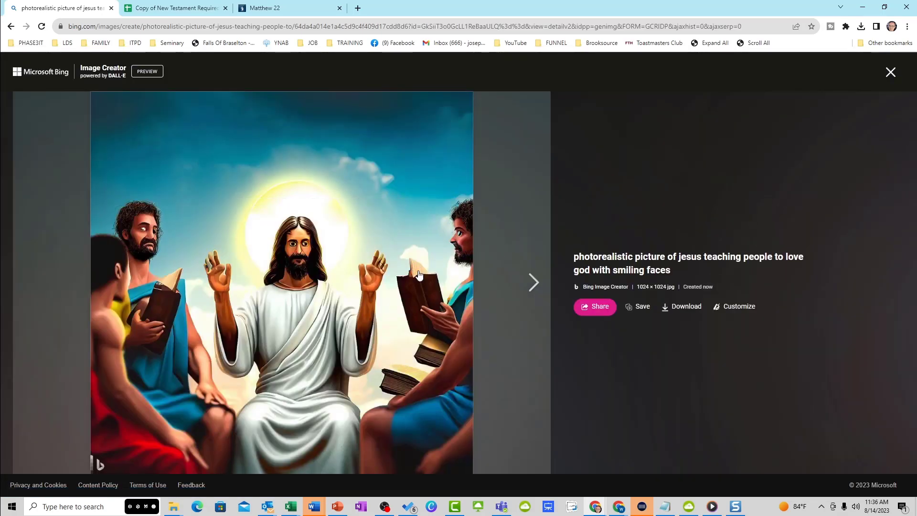
left_click(534, 294)
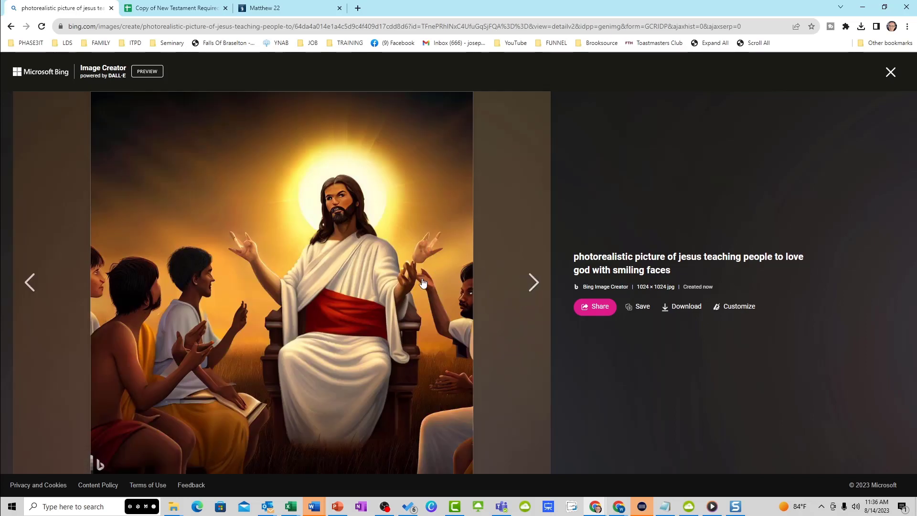
left_click(37, 292)
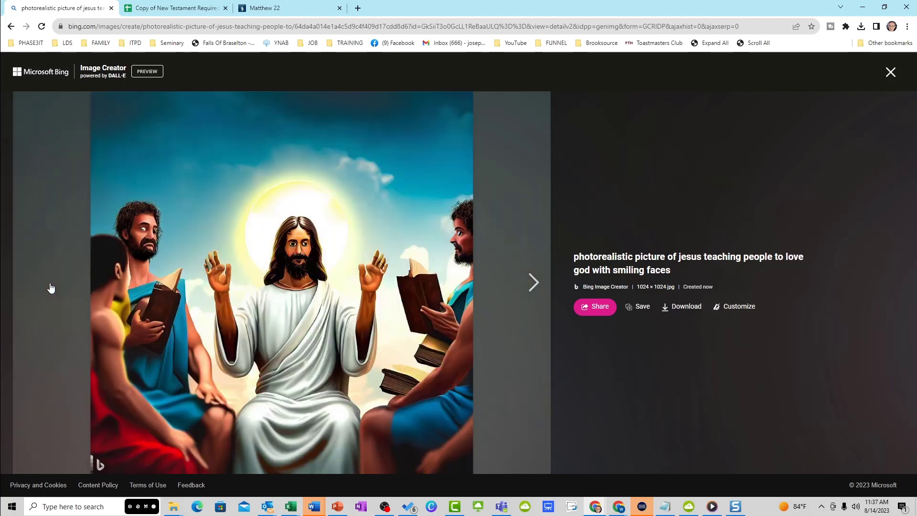
left_click(9, 27)
left_click(307, 101)
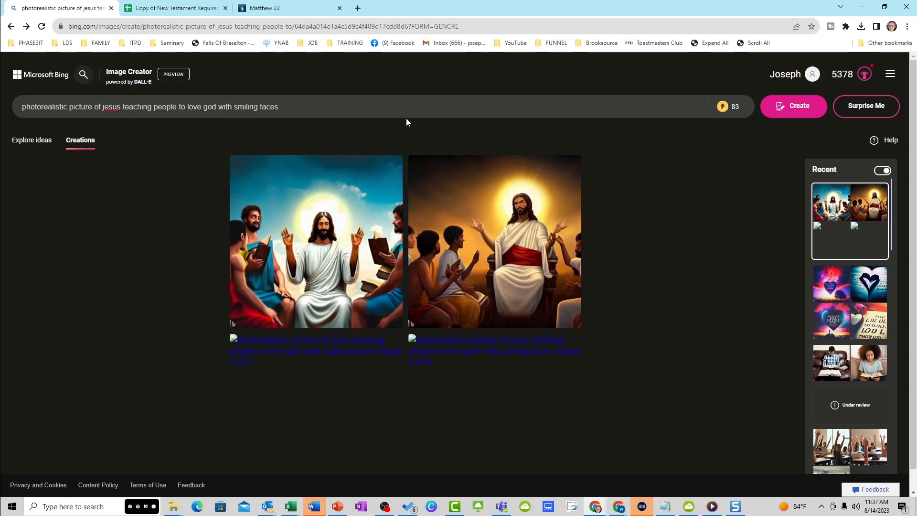
Generate images from 'oil painting of sermon on the mount jesus christ teaching people to love god'.
key("shift+Right")
key("shift+Right")
key("shift+Right")
key("shift+Right")
key("shift+Right")
key("shift+Right")
key("shift+Right")
key("shift+Right")
key("shift+Right")
key("shift+Right")
key("shift+Right")
key("shift+Right")
type("oil p")
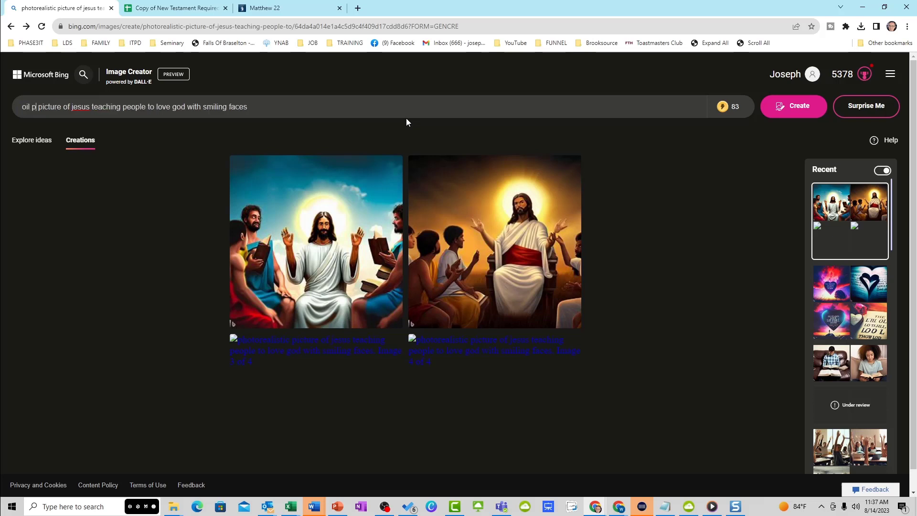
type("aingin")
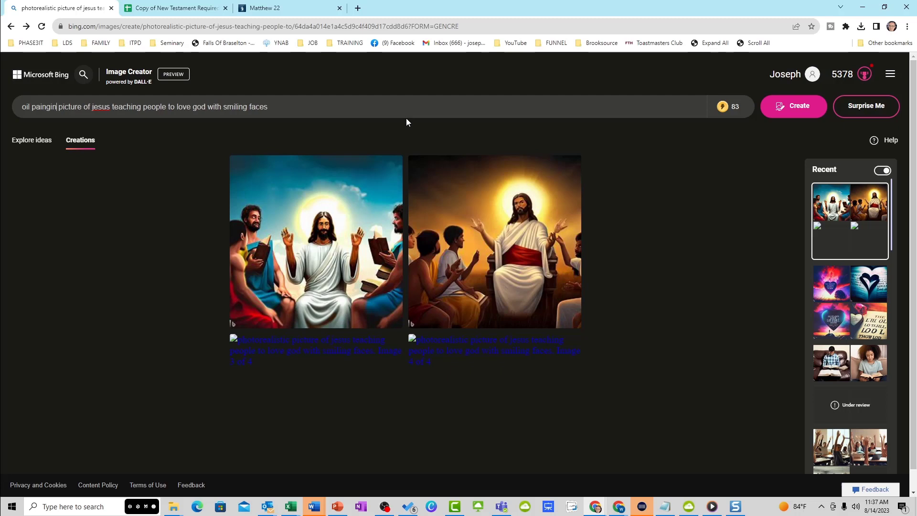
key("BackSpace")
key("BackSpace")
key("BackSpace")
type("ting of ser")
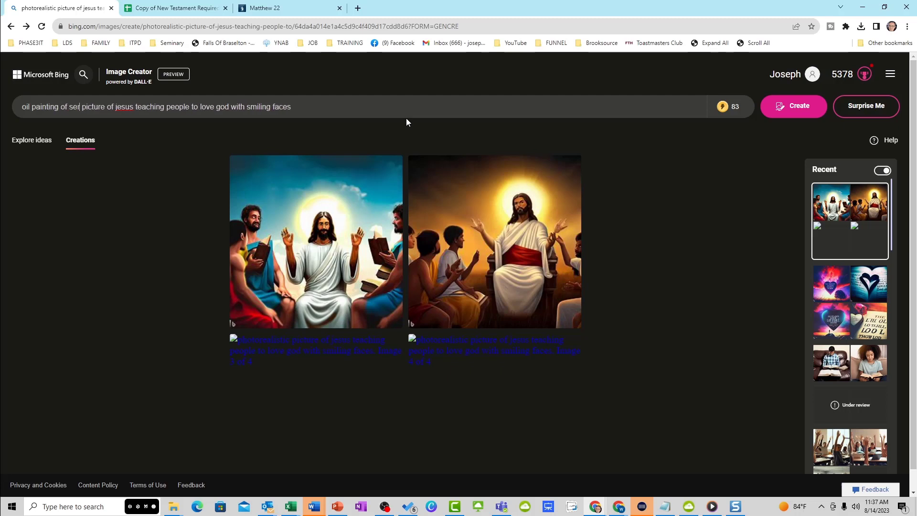
type("mon on the mount")
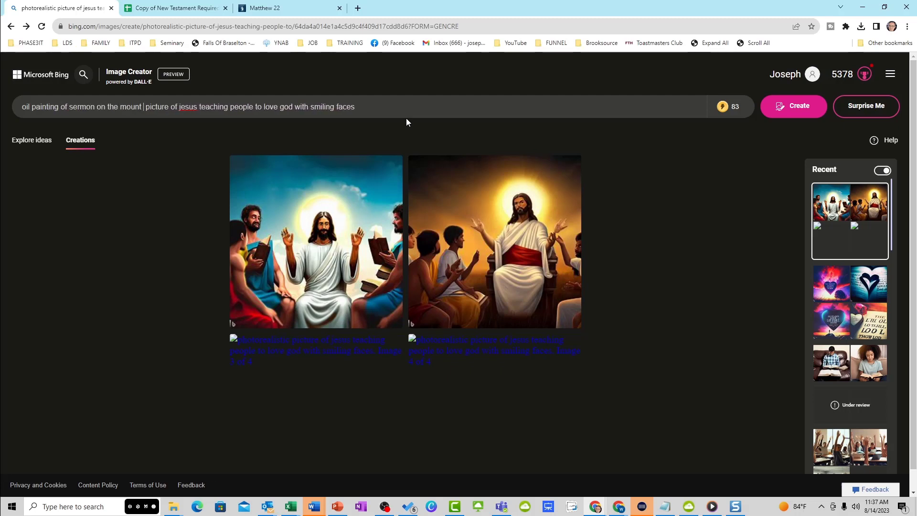
key("Delete")
key("Delete")
key("Delete")
key("Delete")
key("Delete")
key("Delete")
key("Delete")
key("Delete")
key("Delete")
key("Delete")
key("Delete")
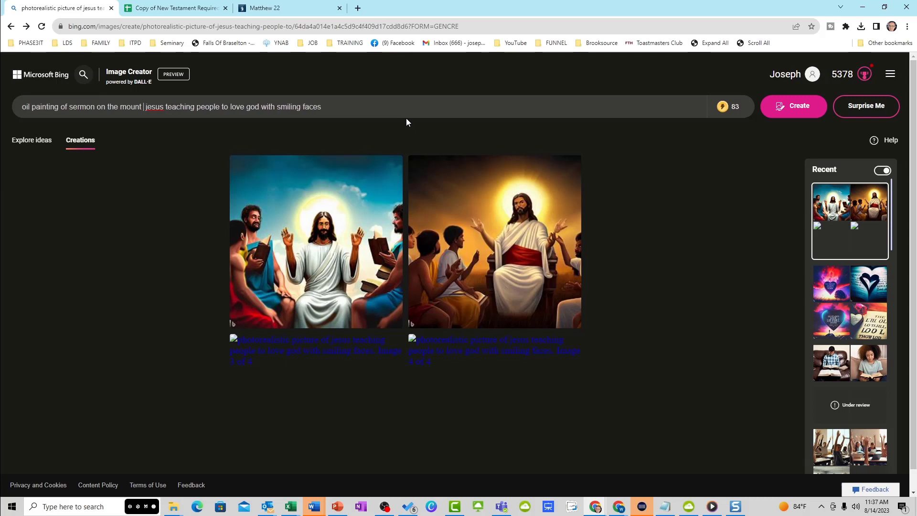
key("Delete")
type("christ")
key("End")
key("BackSpace")
key("BackSpace")
key("BackSpace")
key("BackSpace")
key("BackSpace")
key("BackSpace")
key("BackSpace")
key("BackSpace")
key("BackSpace")
key("BackSpace")
key("BackSpace")
key("BackSpace")
key("BackSpace")
key("BackSpace")
key("BackSpace")
key("BackSpace")
key("BackSpace")
key("BackSpace")
key("BackSpace")
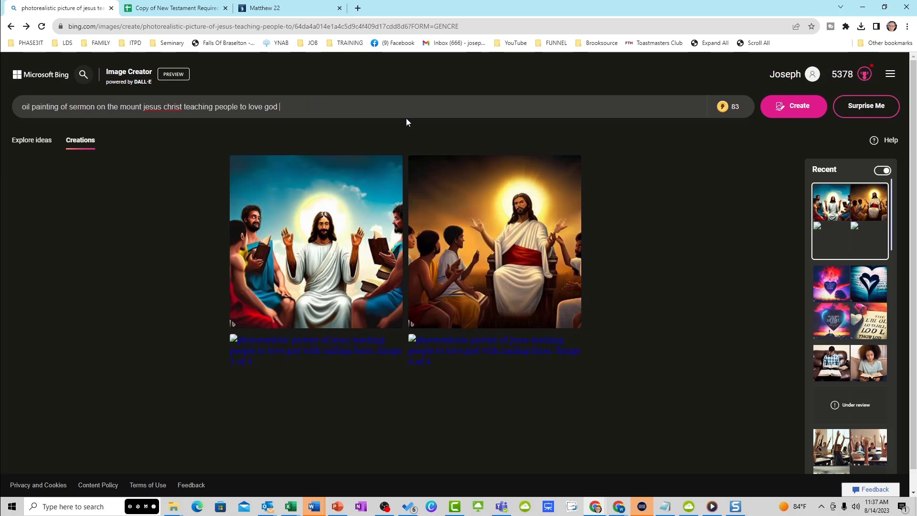
key("Return")
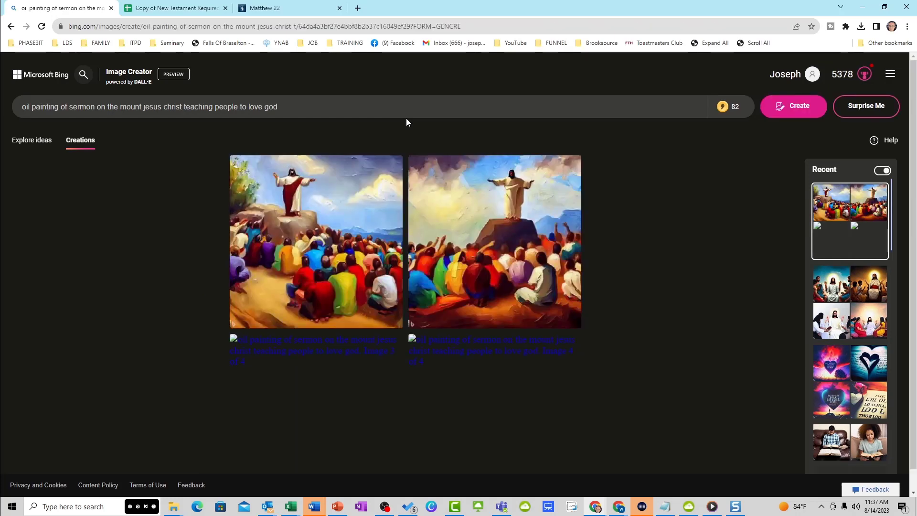
View the second painting full size, then bring up the window with the teenager-reading images.
left_click(476, 240)
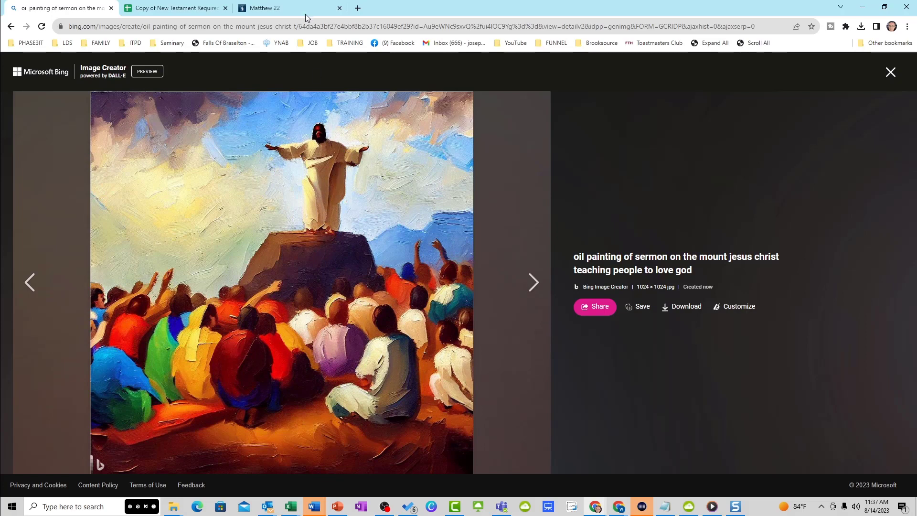
left_click(192, 9)
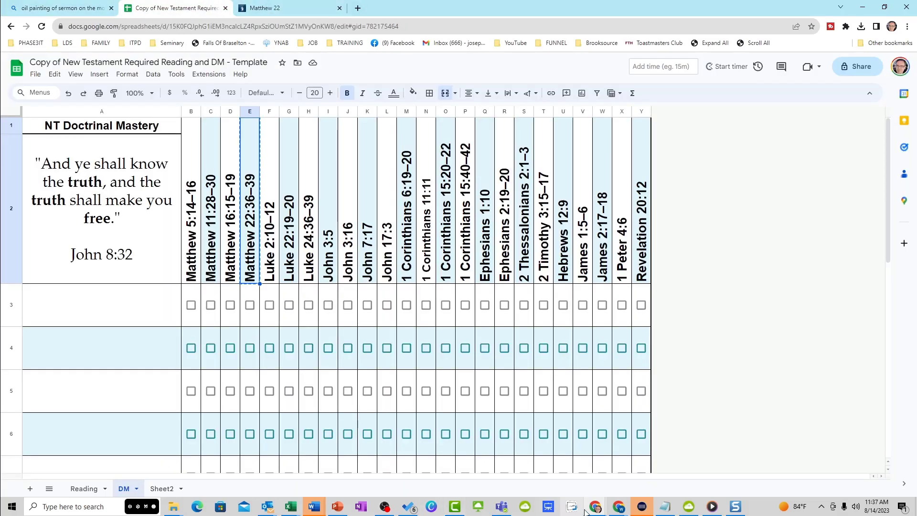
mouse_move(619, 506)
left_click(644, 475)
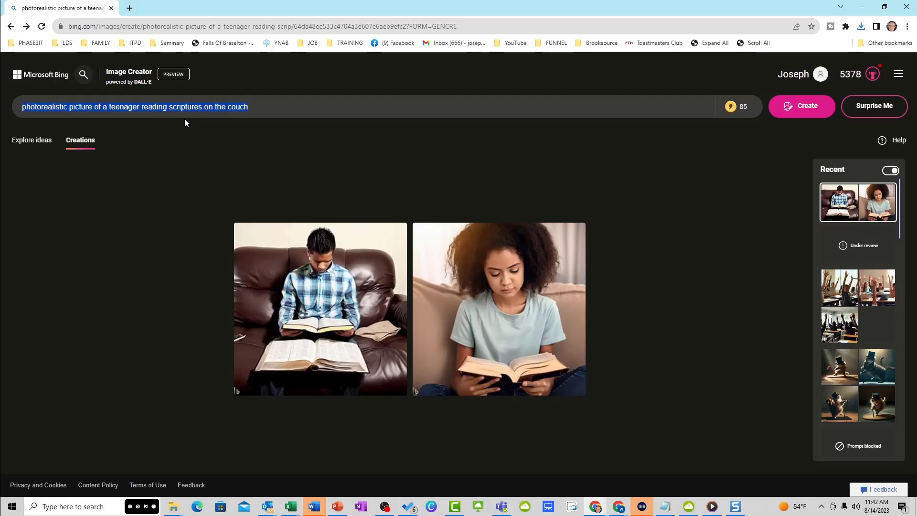
Generate images of 'photo of the apostle paul teaching in ancient rome with the colosseum in the background'.
type("phot")
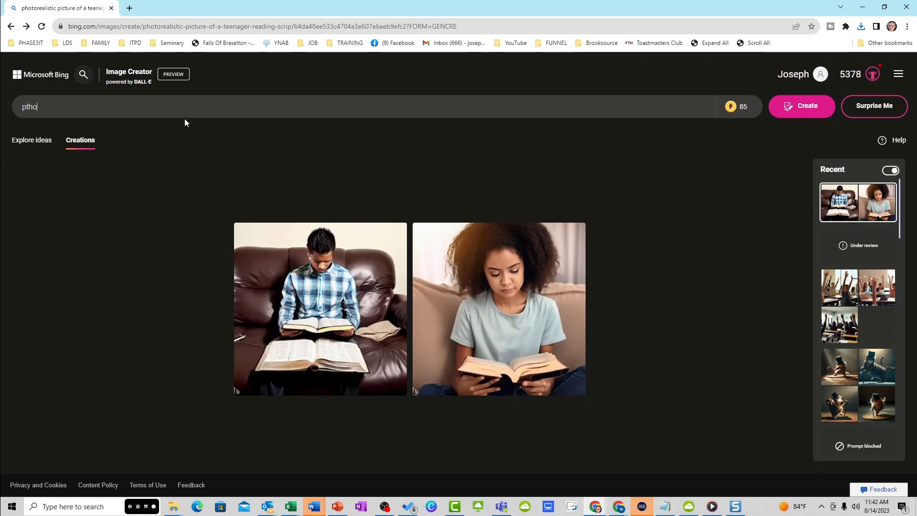
key("BackSpace")
key("BackSpace")
key("BackSpace")
type("hoto of the apostle paul teaching ")
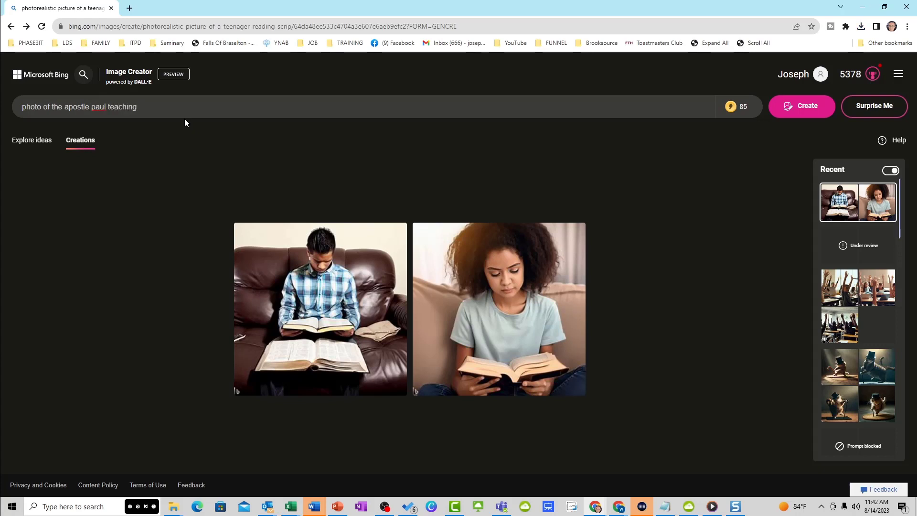
type("in")
key("BackSpace")
key("BackSpace")
key("BackSpace")
type("ancient rome with the coll")
type("oseum in teh background")
key("Return")
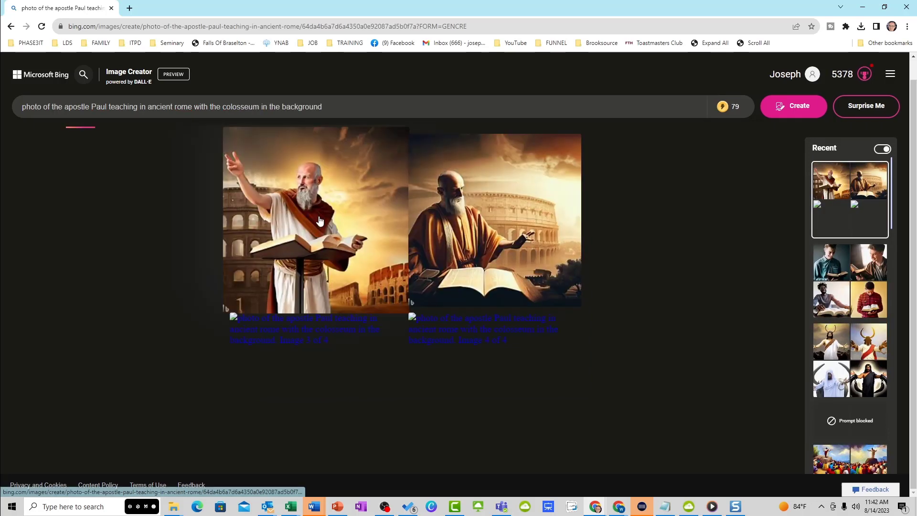
Browse each Paul image full size, ending on the red-robed one, then minimise the window.
left_click(498, 285)
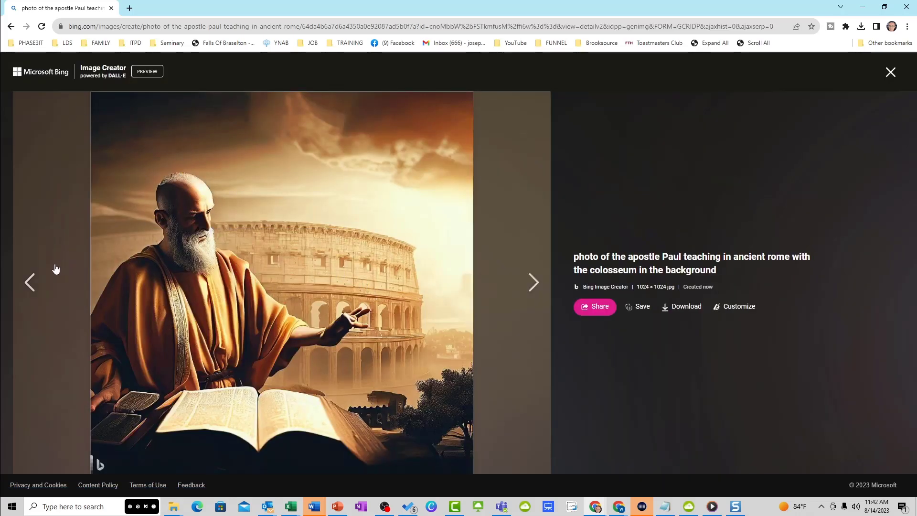
left_click(22, 280)
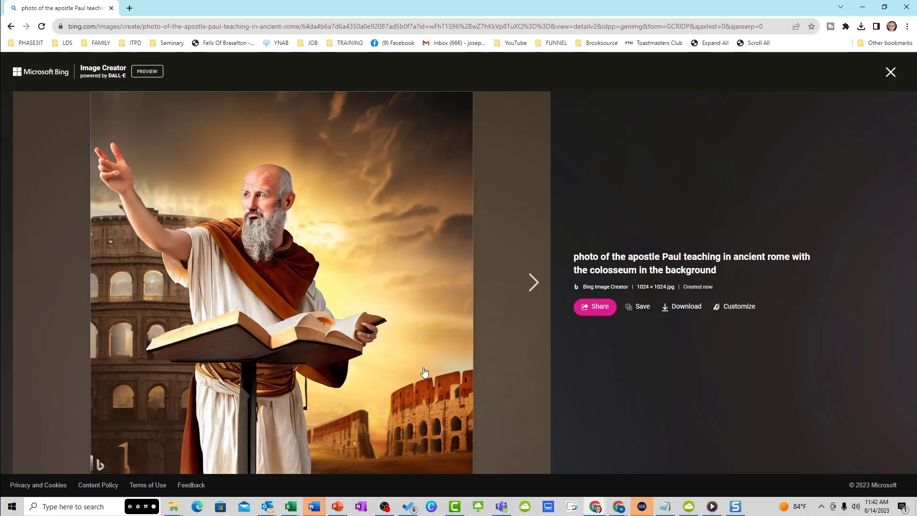
left_click(522, 292)
left_click(521, 292)
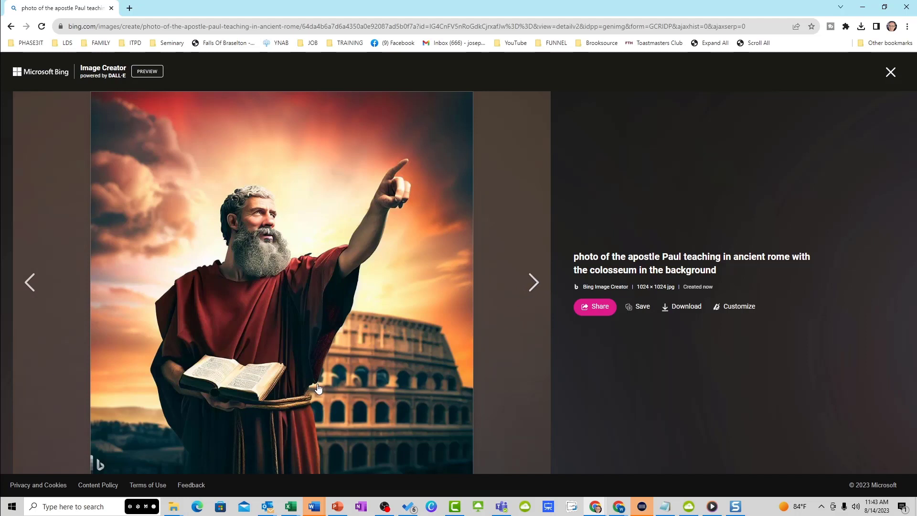
left_click(533, 286)
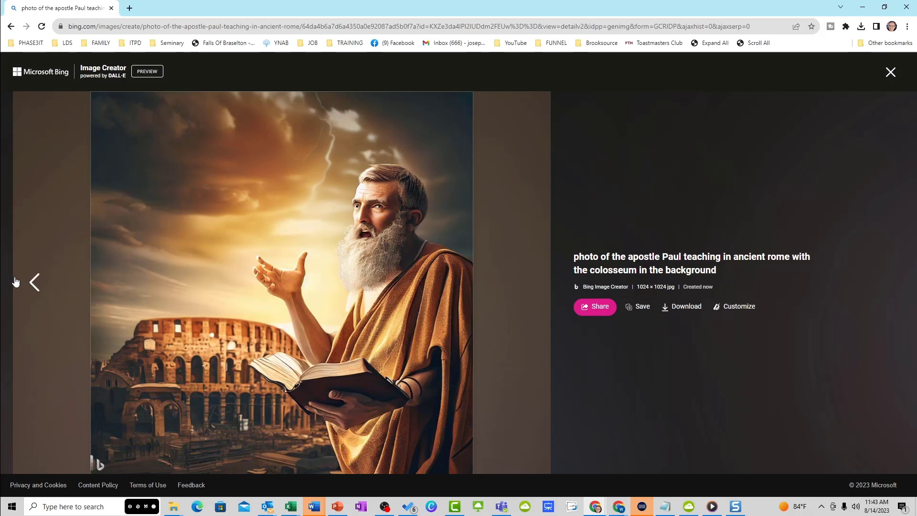
left_click(28, 289)
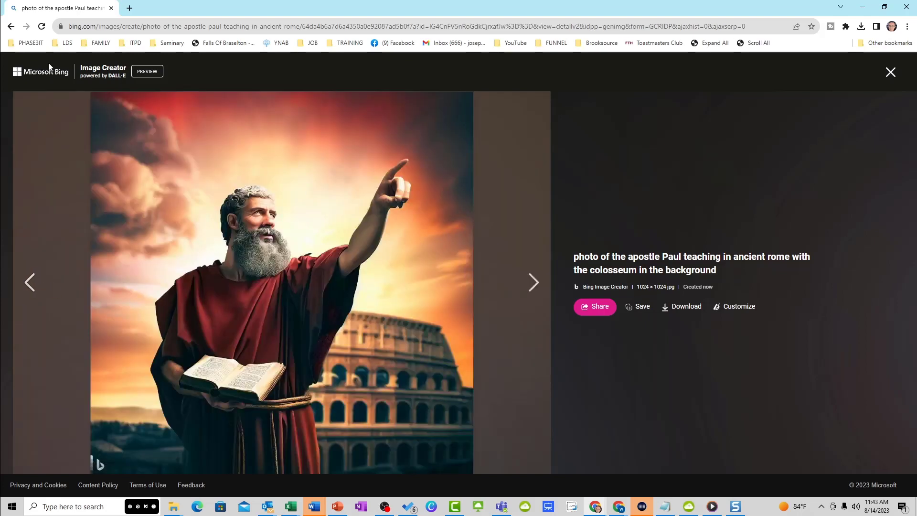
left_click(862, 8)
Switch to the Tech Tips for Teachers slide deck window.
key("alt+Tab")
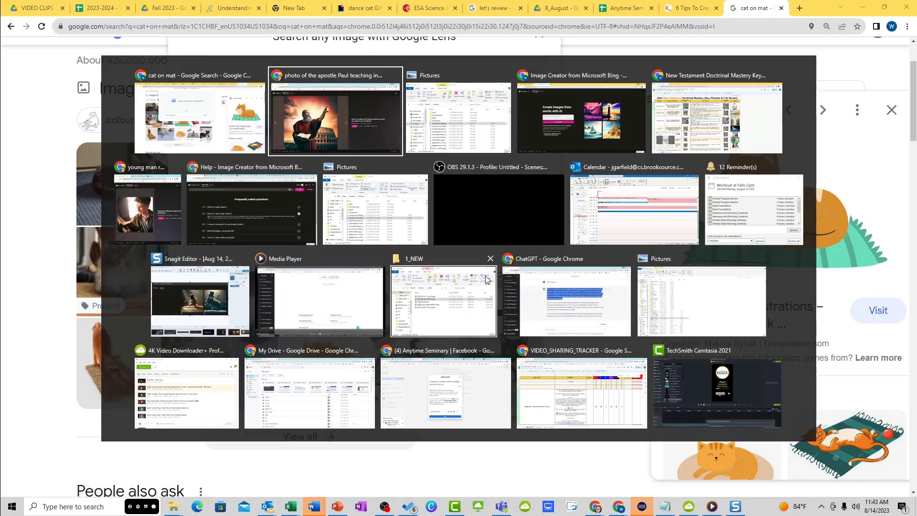
key("alt+Tab")
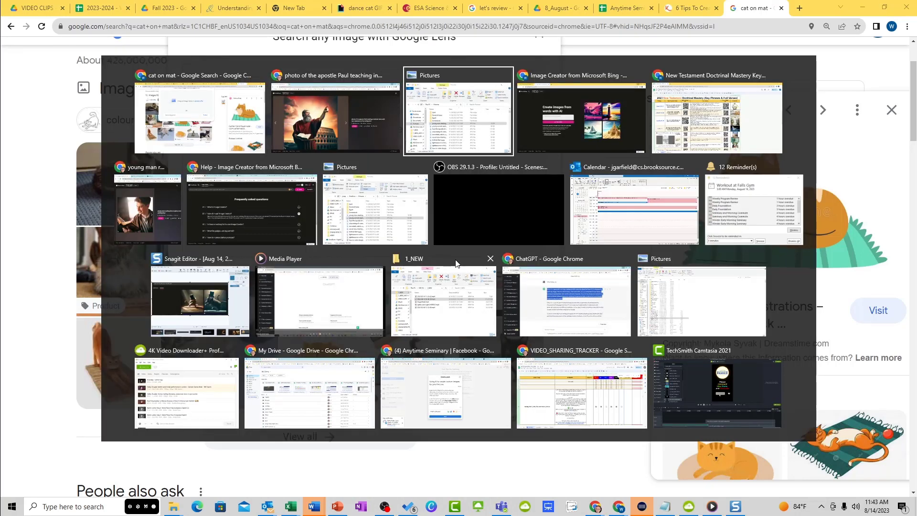
key("alt+Tab")
left_click(62, 9)
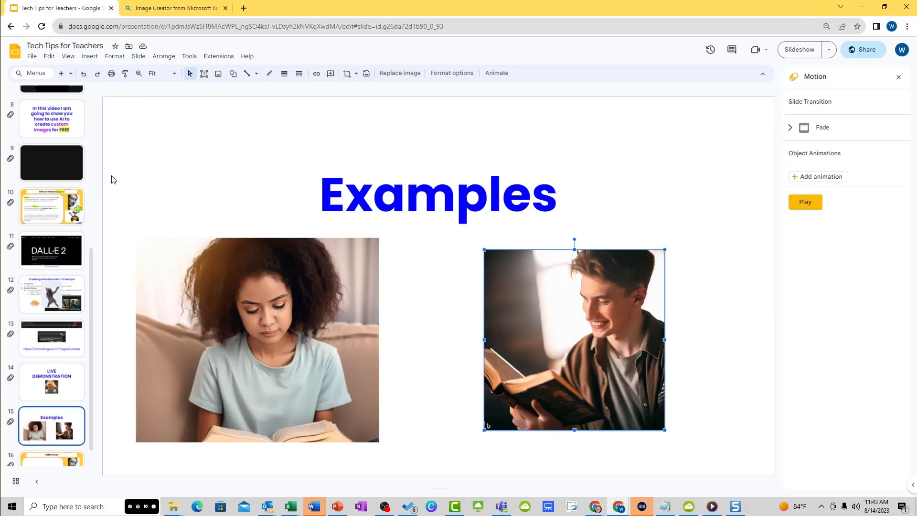
scroll(52, 311, "down", 1)
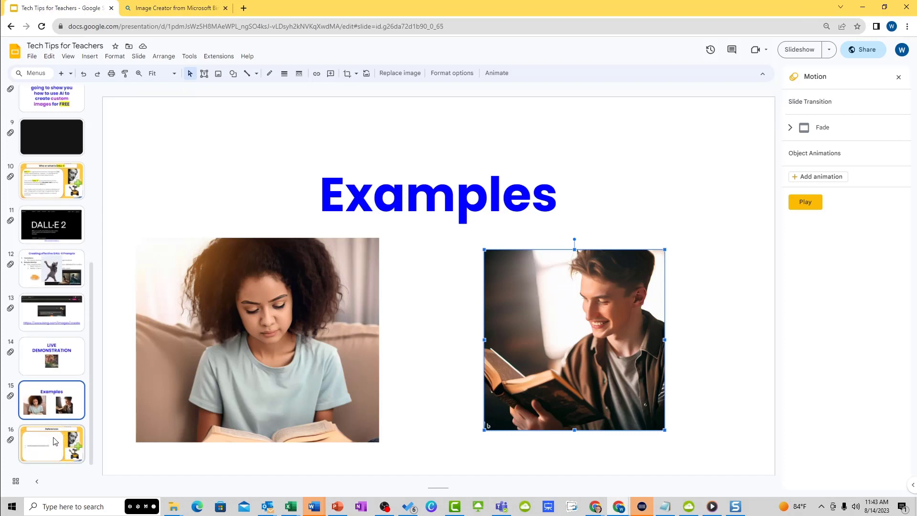
Review the References, Examples, and DALL-E Prompts slides, ending on the Bing Image Creator link slide.
left_click(54, 440)
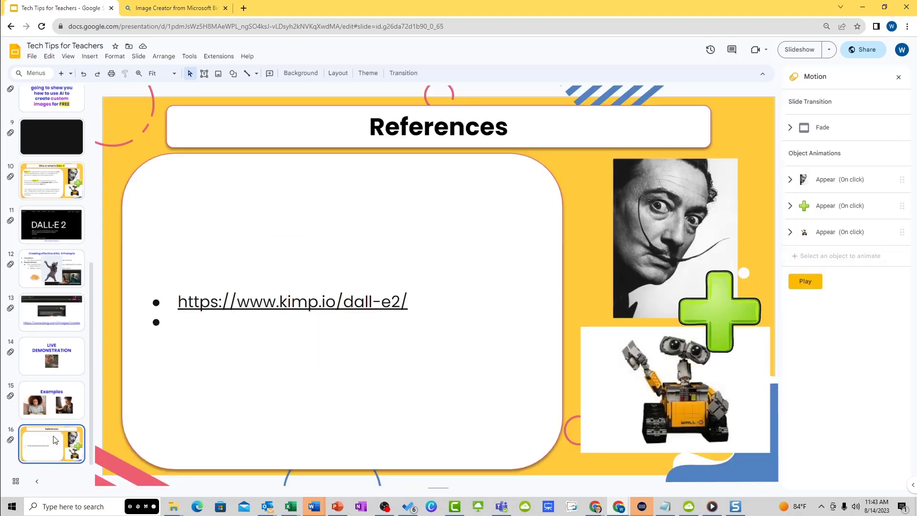
left_click(66, 391)
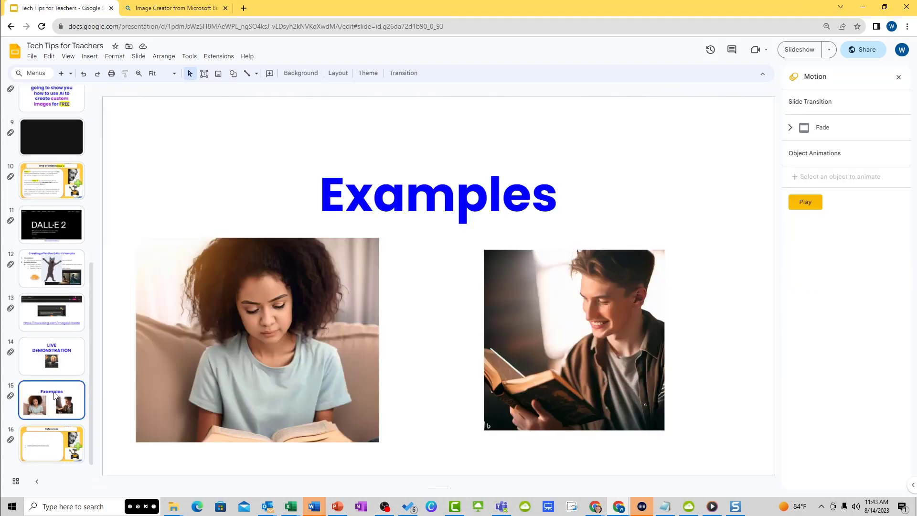
left_click(49, 283)
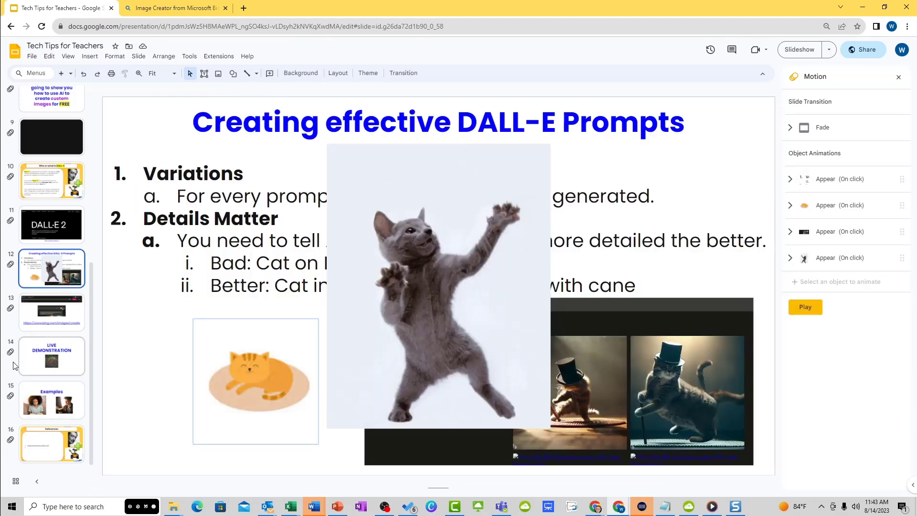
left_click(57, 322)
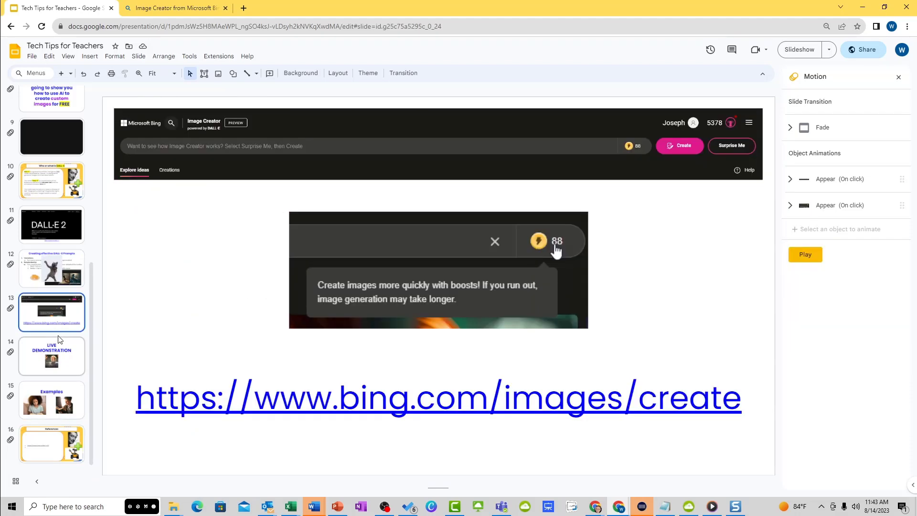